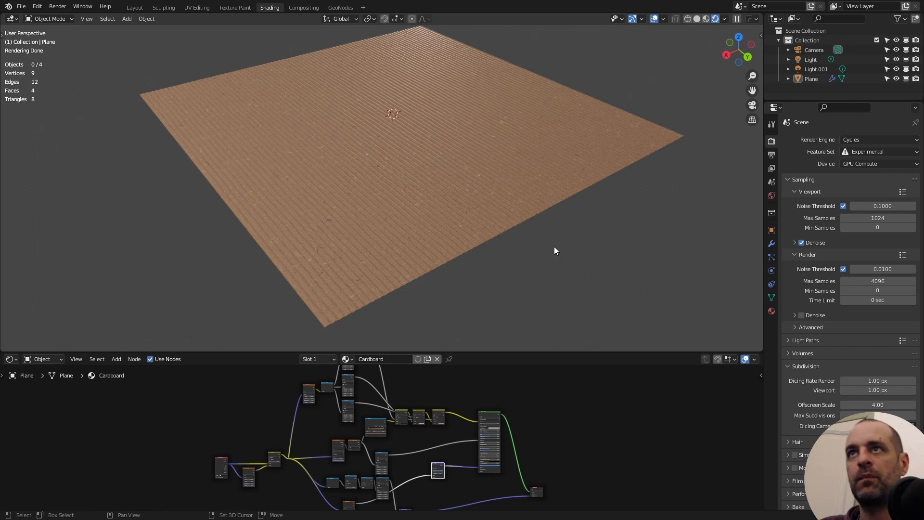
pyautogui.moveTo(553, 246); pyautogui.dragTo(518, 273, button='middle')
pyautogui.scroll(5, 517, 271)
pyautogui.scroll(-4, 531, 253)
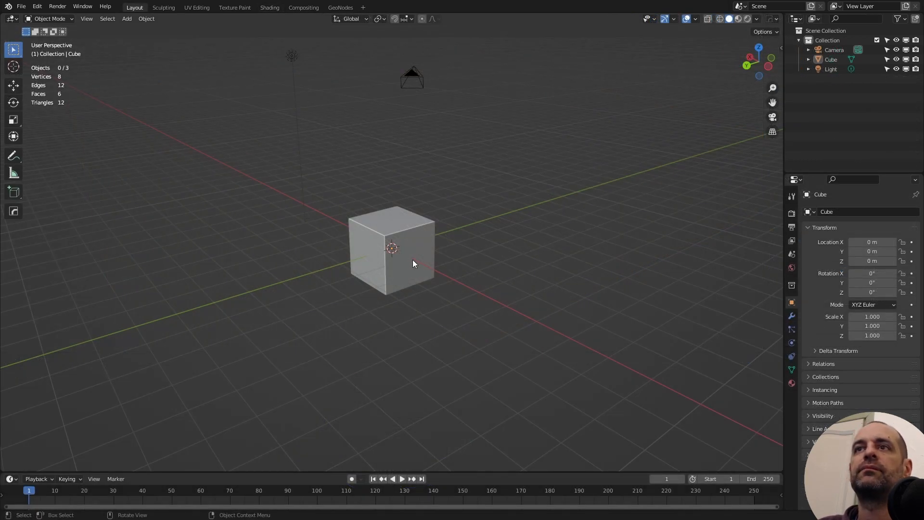
# - Replace the default cube with a mesh plane and switch to the Shading workspace
pyautogui.click(412, 262)
pyautogui.press('Delete')
pyautogui.hotkey('shift', 'a')
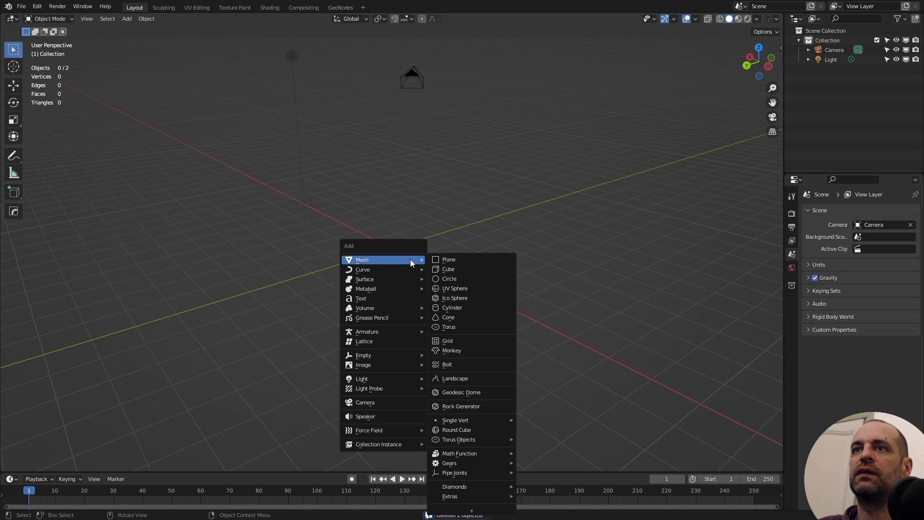
pyautogui.click(442, 262)
pyautogui.click(269, 8)
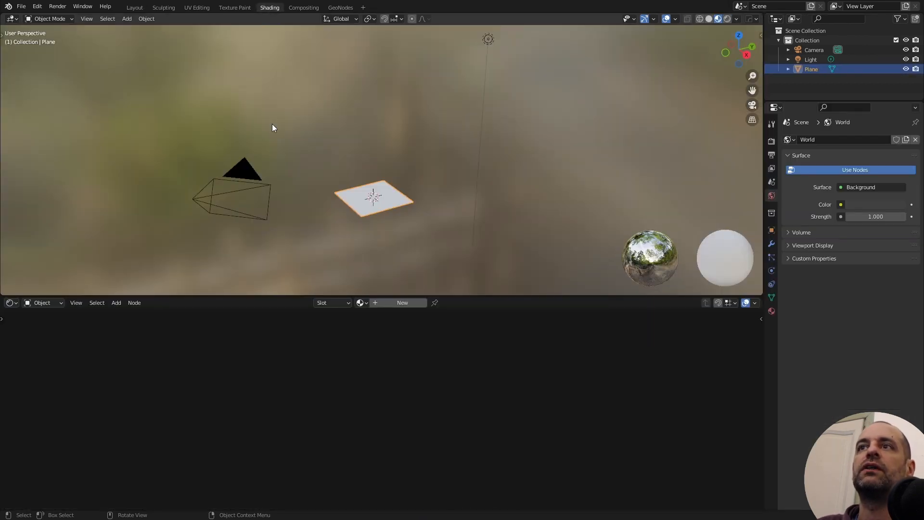
# - Build a world shader mixing a lebombo_4k.hdr background with a second background by Light Path's Is Camera Ray, and return to object shading
pyautogui.click(43, 303)
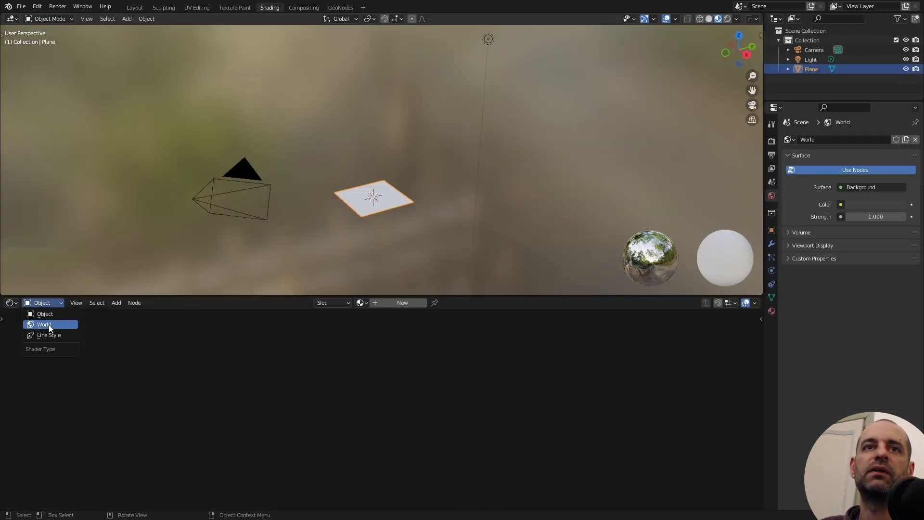
pyautogui.click(48, 324)
pyautogui.scroll(2, 379, 414)
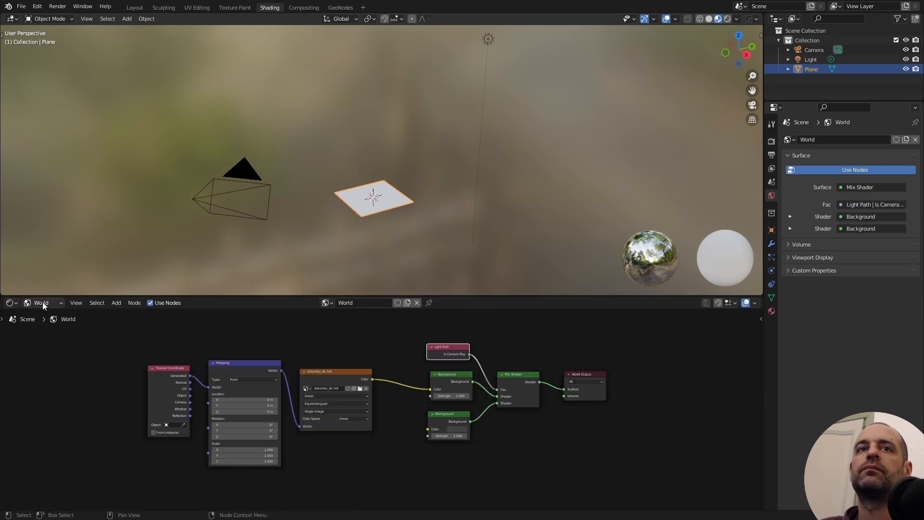
pyautogui.click(42, 302)
pyautogui.click(47, 315)
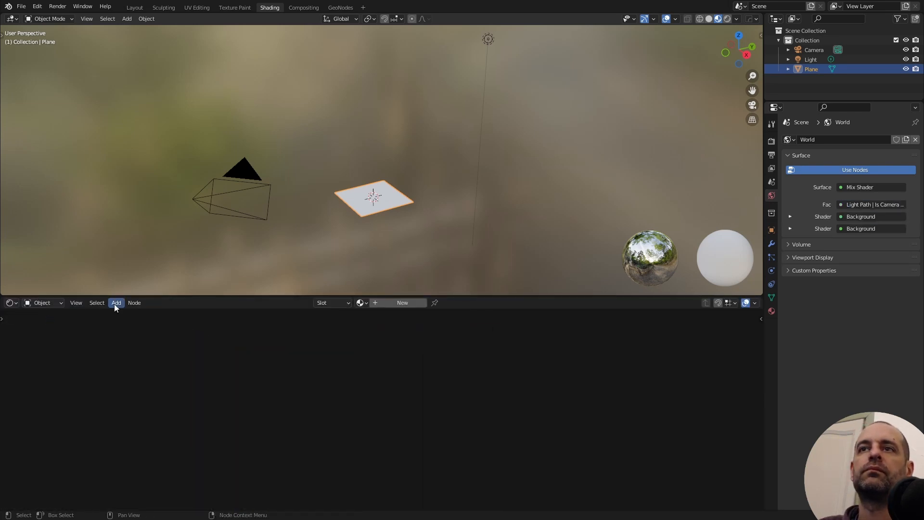
# - Set the render engine to Cycles with the Experimental feature set and GPU Compute as the device
pyautogui.click(772, 141)
pyautogui.click(860, 140)
pyautogui.click(859, 170)
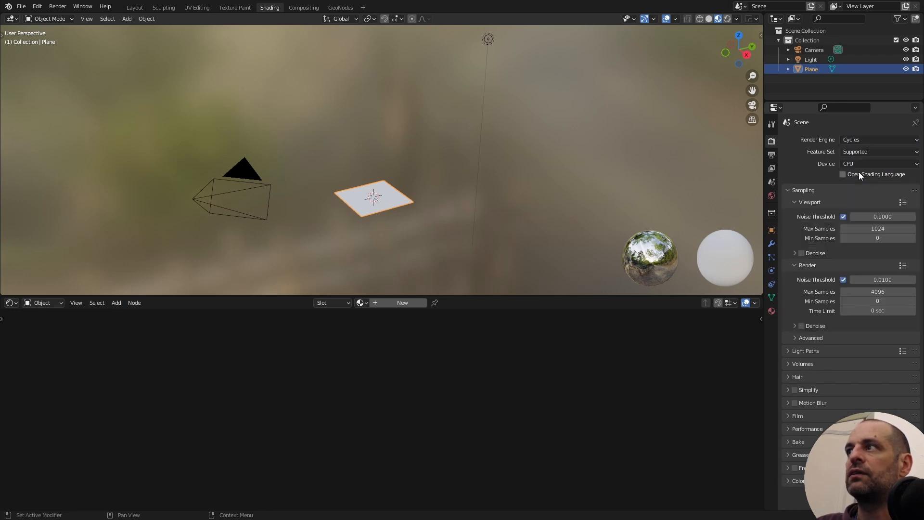
pyautogui.click(867, 151)
pyautogui.click(862, 163)
pyautogui.click(850, 165)
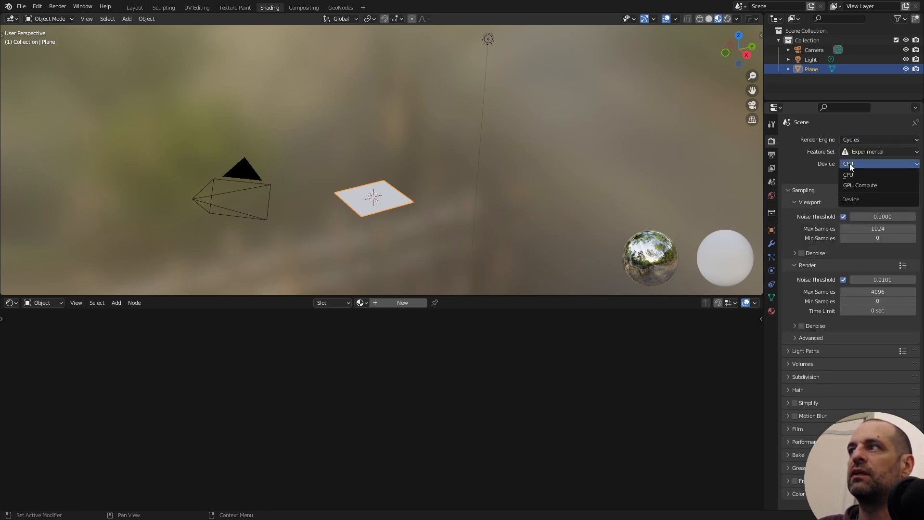
pyautogui.click(849, 185)
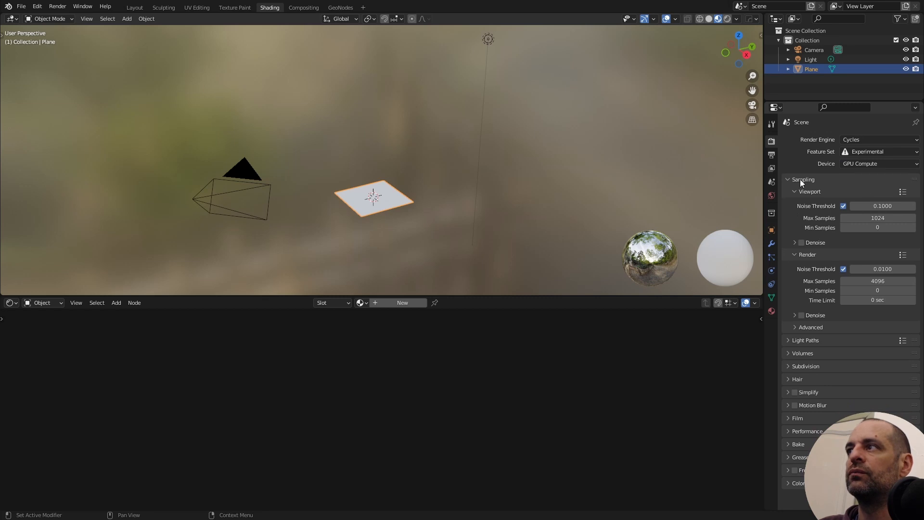
# - Enable denoising for viewport sampling and check the subdivision dicing rates
pyautogui.click(801, 242)
pyautogui.click(787, 365)
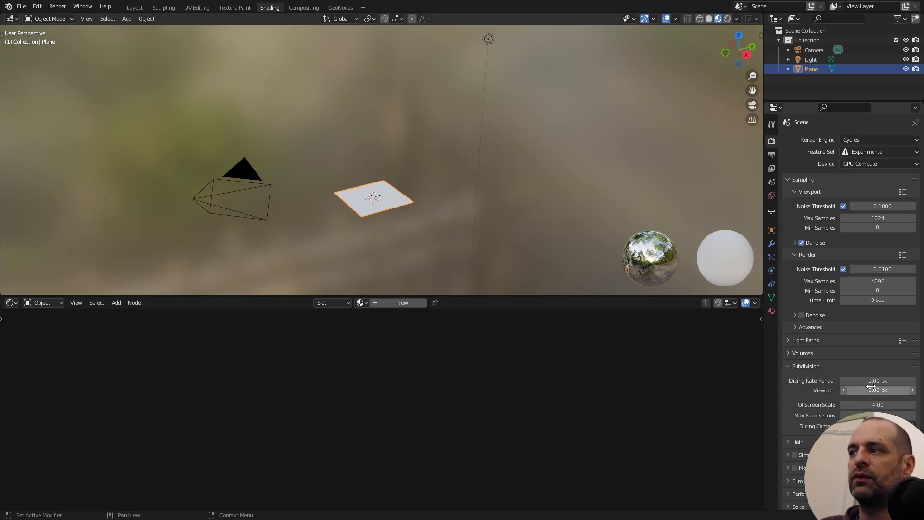
pyautogui.click(788, 366)
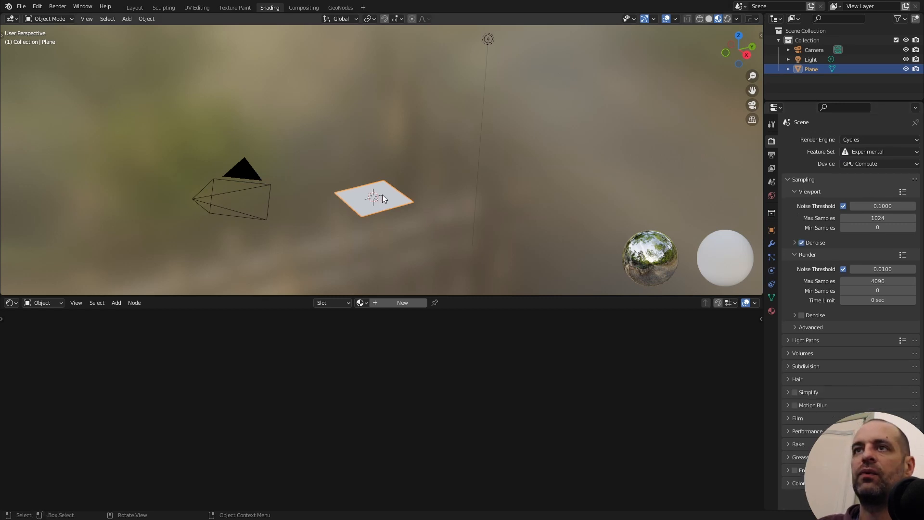
# - Create a new material for the plane and show the viewport in rendered shading
pyautogui.scroll(3, 454, 223)
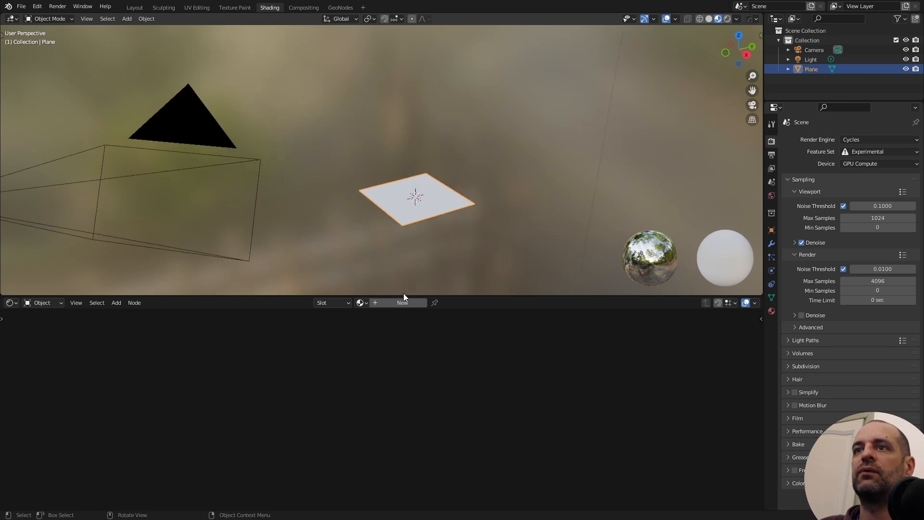
pyautogui.click(388, 304)
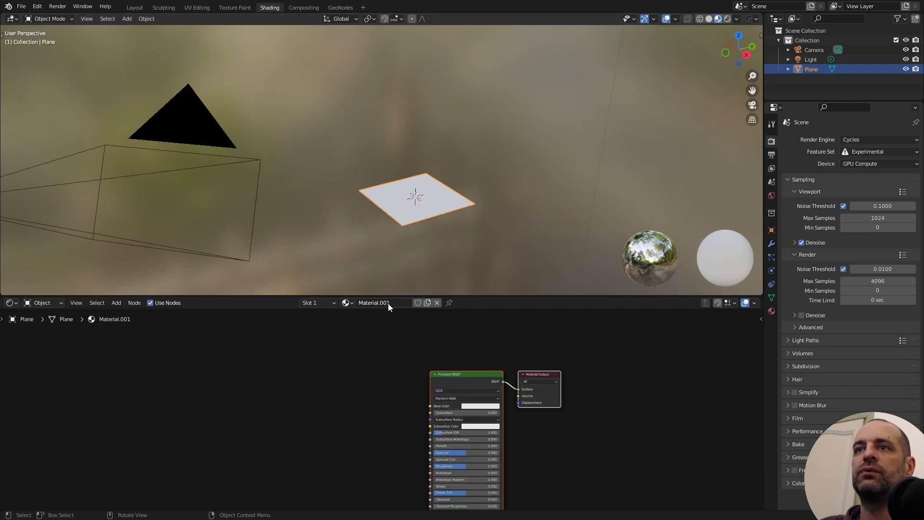
pyautogui.click(727, 18)
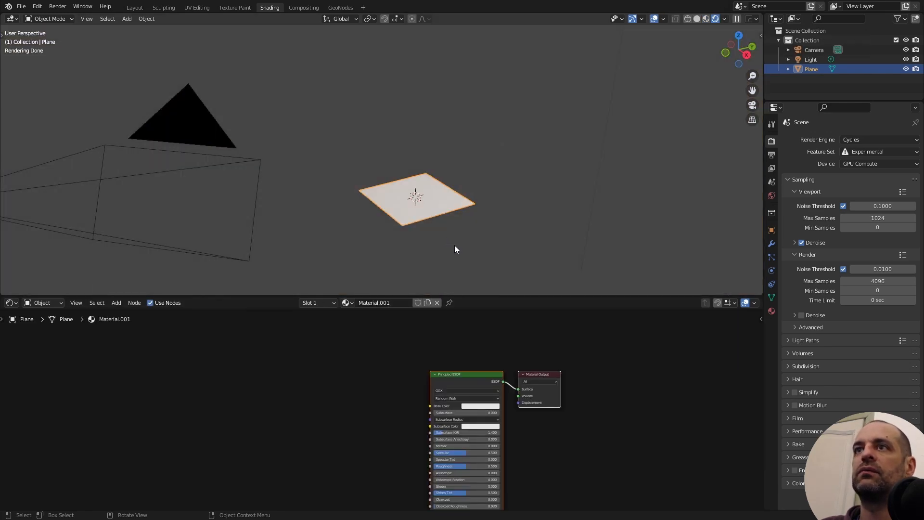
pyautogui.scroll(4, 455, 248)
# - Set the plane material's surface displacement method to Displacement Only
pyautogui.click(771, 311)
pyautogui.scroll(-6, 815, 314)
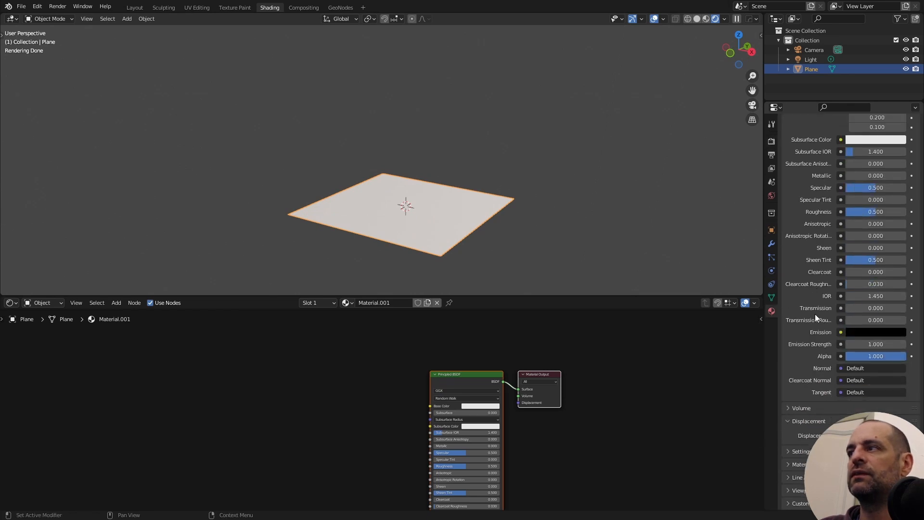
pyautogui.click(796, 453)
pyautogui.scroll(-5, 809, 443)
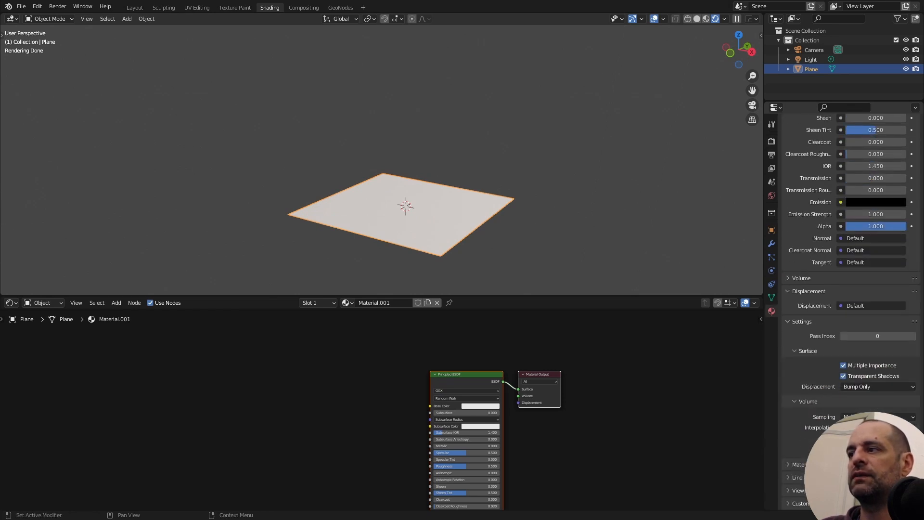
pyautogui.click(862, 389)
pyautogui.click(854, 401)
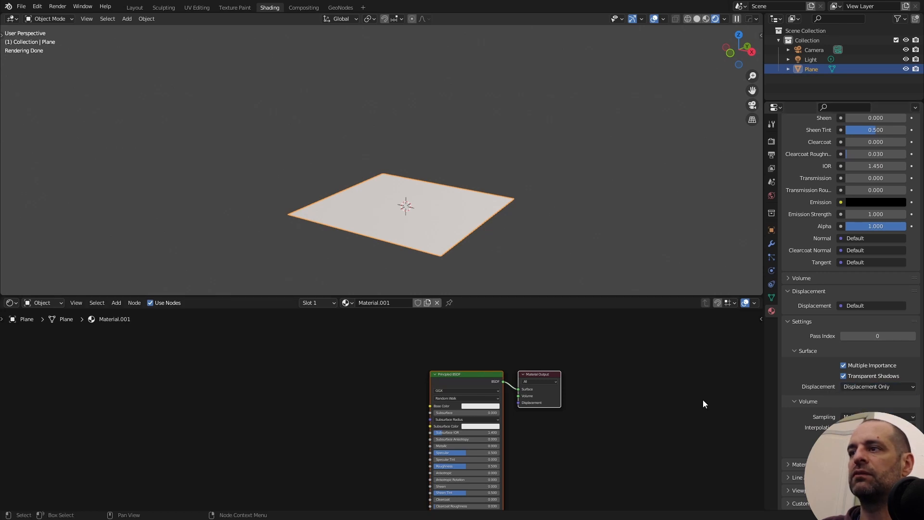
# - Add a Texture Coordinate node and place it well ahead of the Principled BSDF, leaving room between them
pyautogui.moveTo(275, 335); pyautogui.dragTo(319, 330, button='middle')
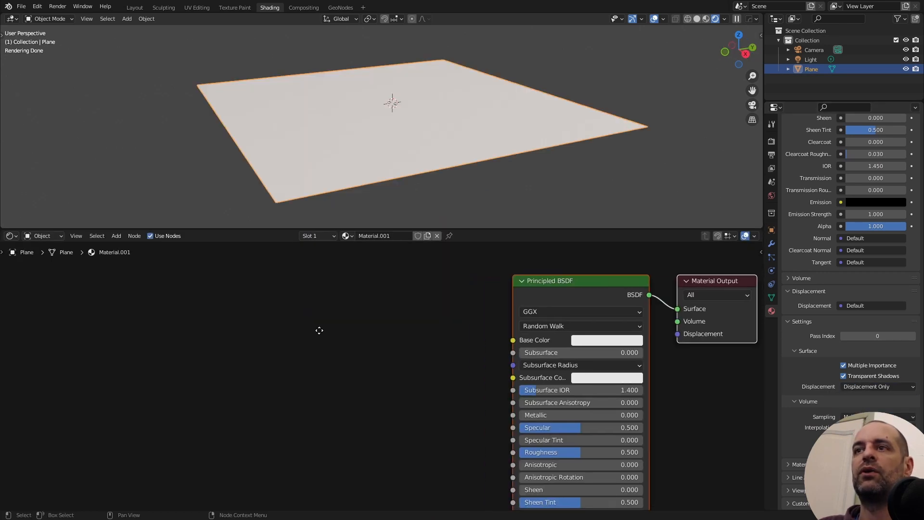
pyautogui.scroll(1, 308, 324)
pyautogui.hotkey('shift', 'a')
pyautogui.click(313, 325)
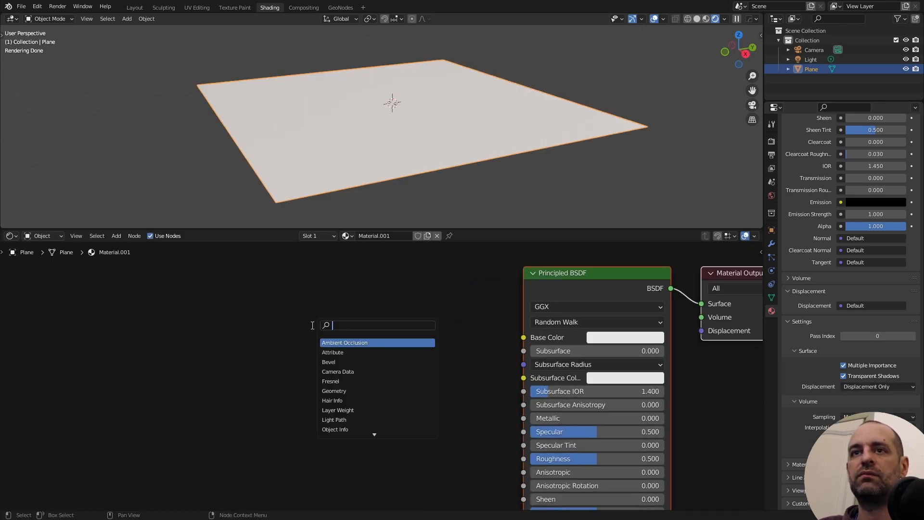
pyautogui.write('tc')
pyautogui.press('Return')
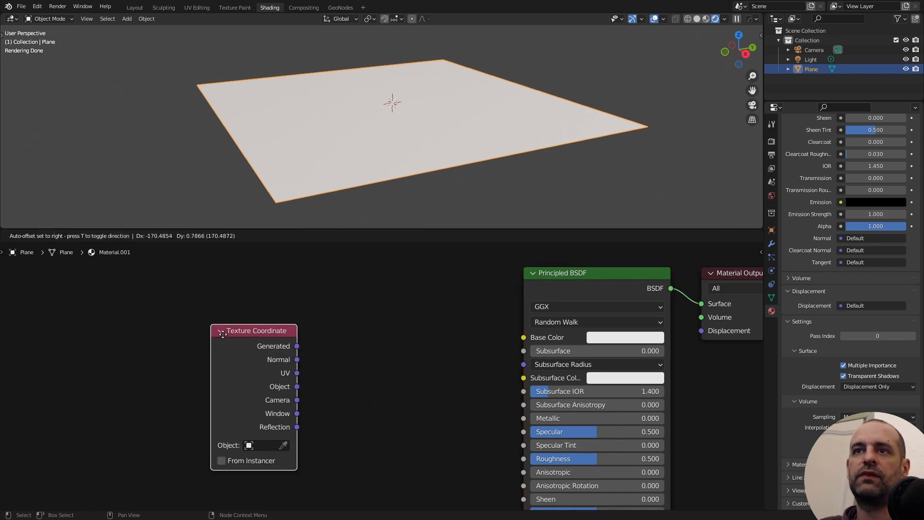
pyautogui.click(214, 346)
pyautogui.scroll(-1, 215, 345)
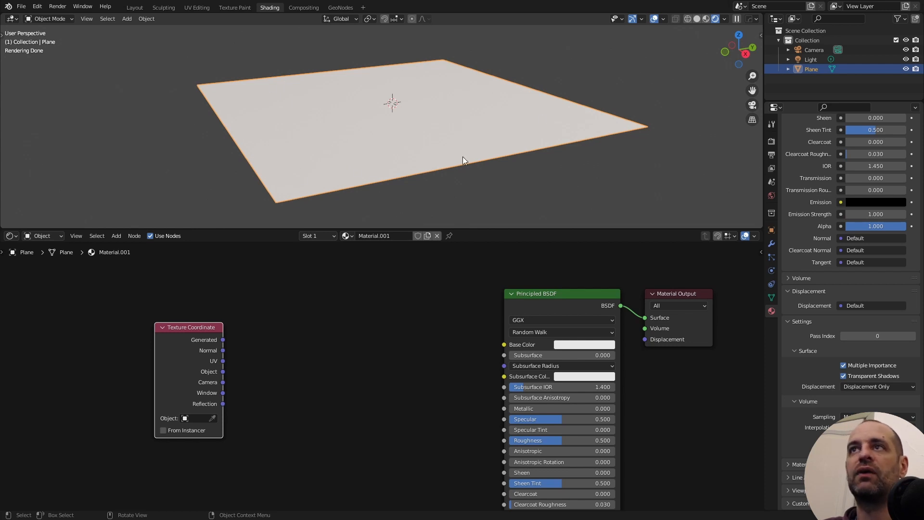
pyautogui.scroll(2, 276, 387)
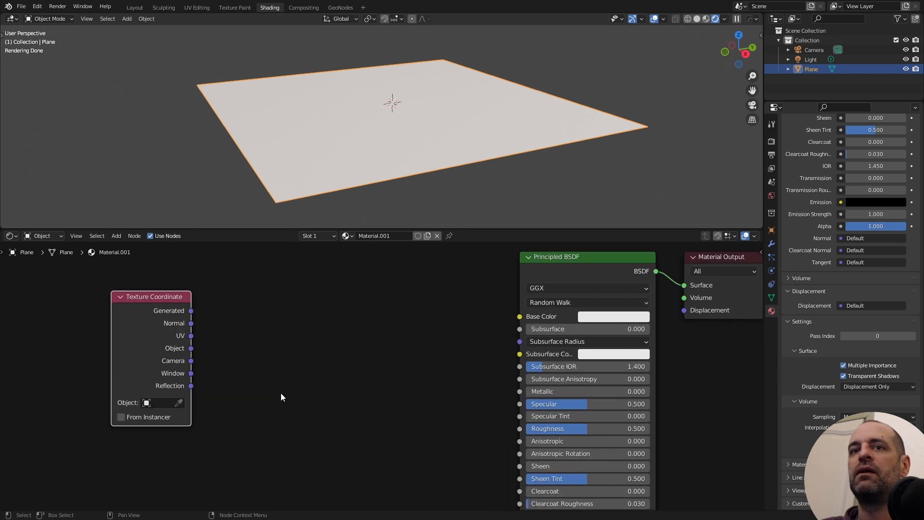
pyautogui.moveTo(138, 349); pyautogui.dragTo(63, 356)
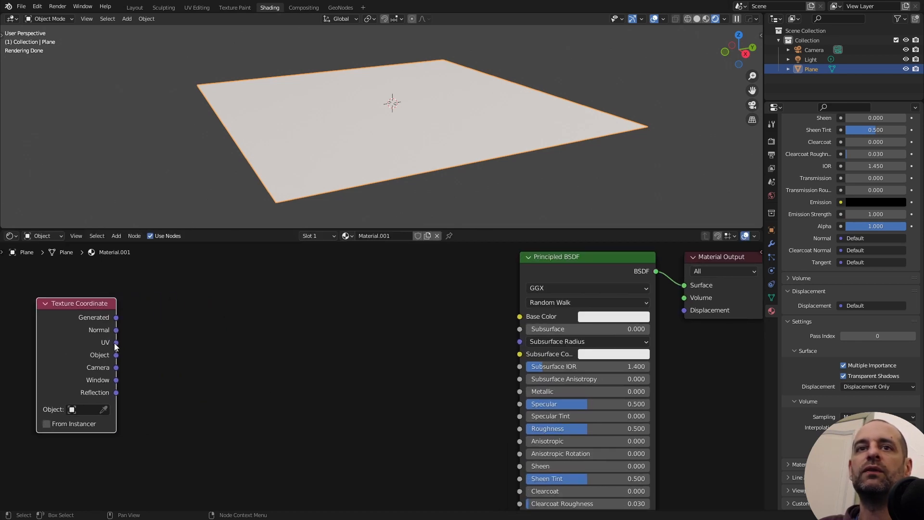
# - Add a Separate XYZ node, connect the UV coordinates to its Vector input, and preview its X output on the plane
pyautogui.hotkey('shift', 'a')
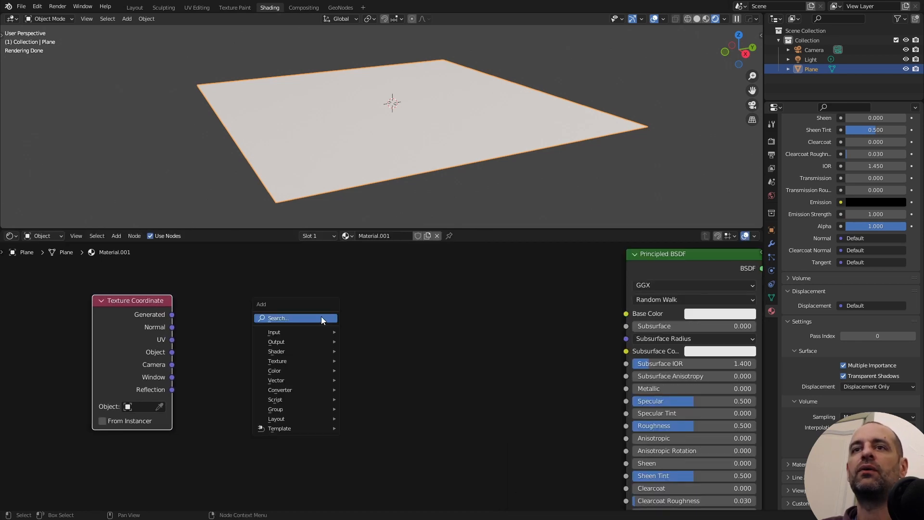
pyautogui.click(321, 316)
pyautogui.write('se')
pyautogui.click(357, 352)
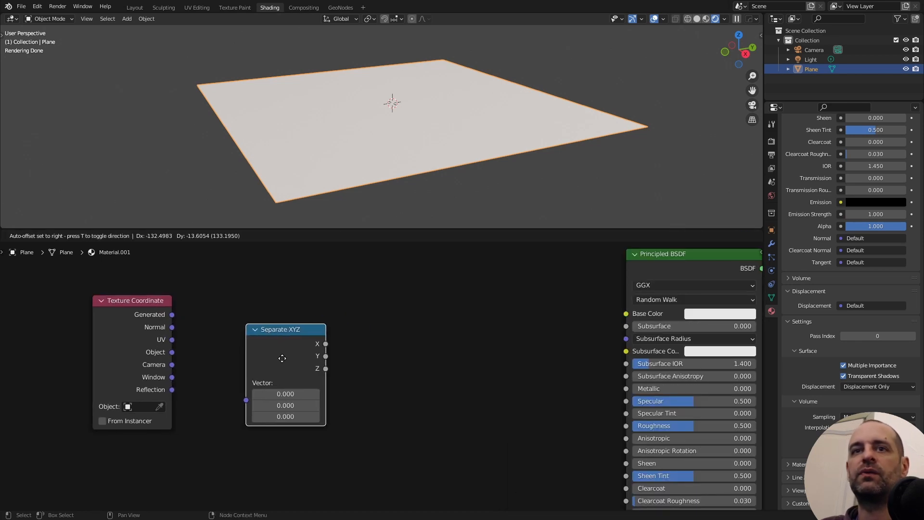
pyautogui.click(281, 358)
pyautogui.moveTo(172, 339); pyautogui.dragTo(244, 400)
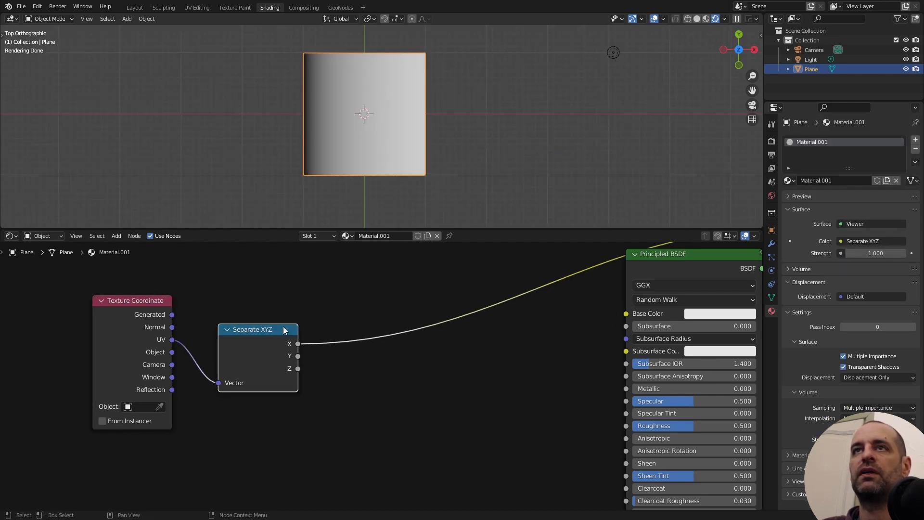
pyautogui.moveTo(380, 202); pyautogui.dragTo(418, 85, button='middle')
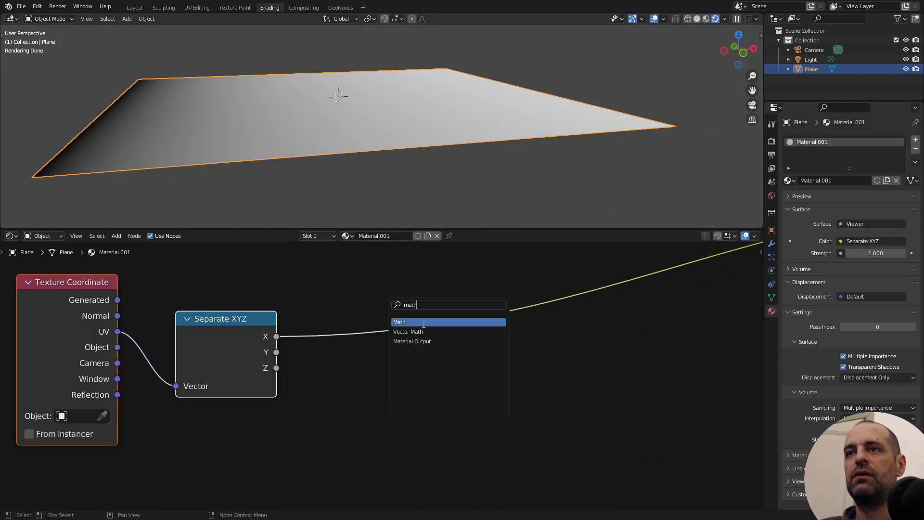
# - Insert a Math node set to Multiply on the X output of Separate XYZ
pyautogui.click(423, 322)
pyautogui.click(359, 310)
pyautogui.click(374, 342)
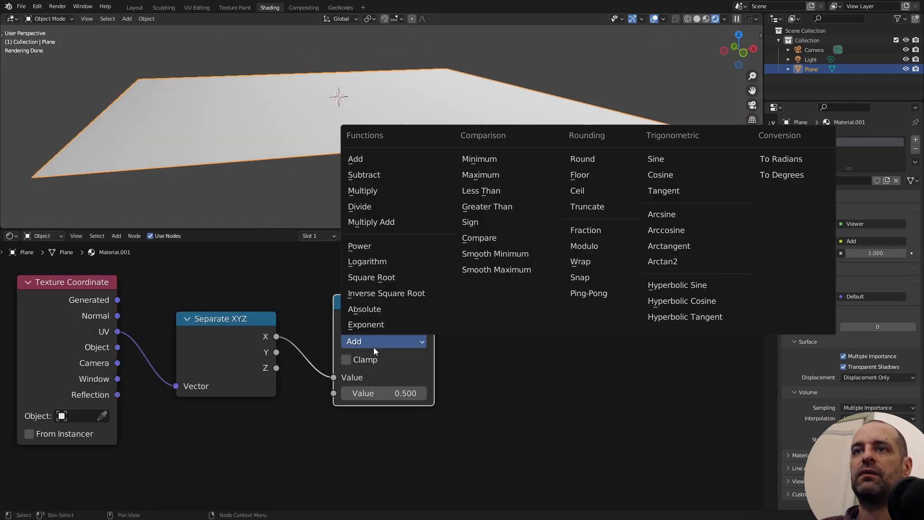
pyautogui.click(390, 188)
pyautogui.moveTo(395, 311); pyautogui.dragTo(375, 334)
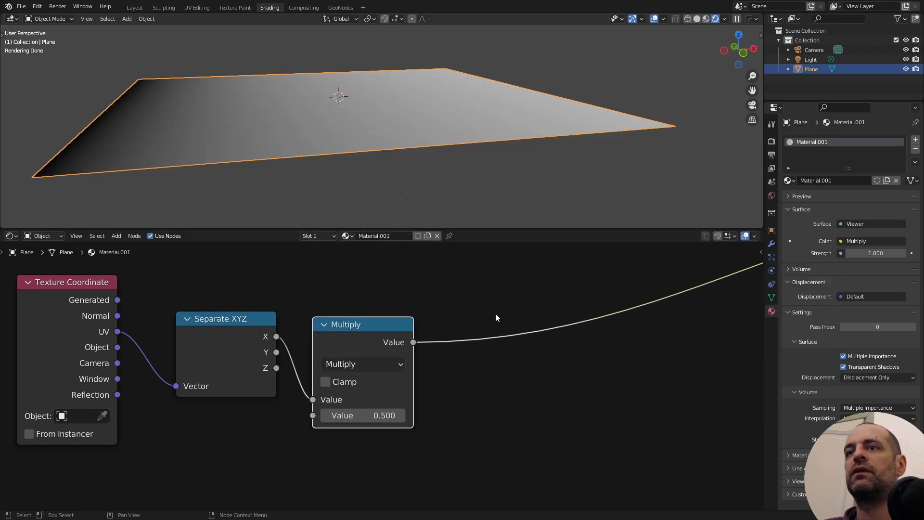
# - Insert a second Math node after the Multiply node and set the Multiply value to 10
pyautogui.hotkey('shift', 'a')
pyautogui.write('s')
pyautogui.write('math')
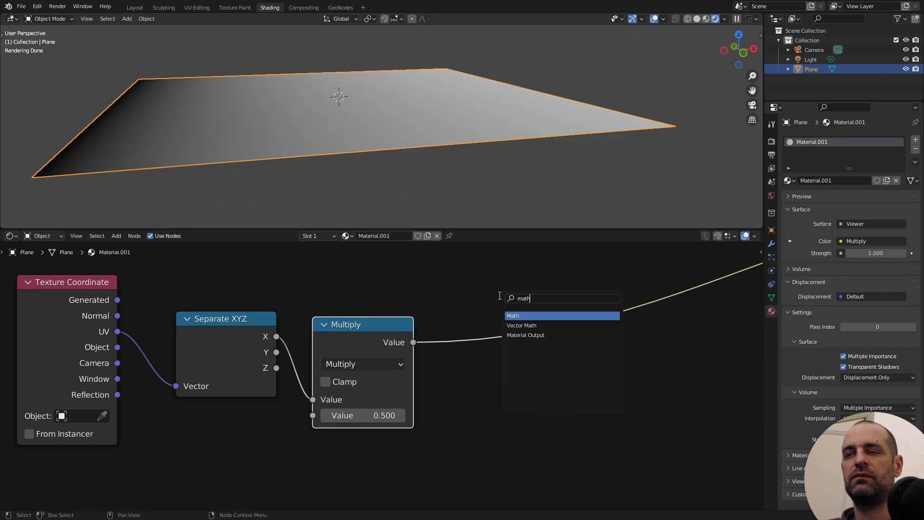
pyautogui.click(529, 315)
pyautogui.click(495, 328)
pyautogui.click(388, 416)
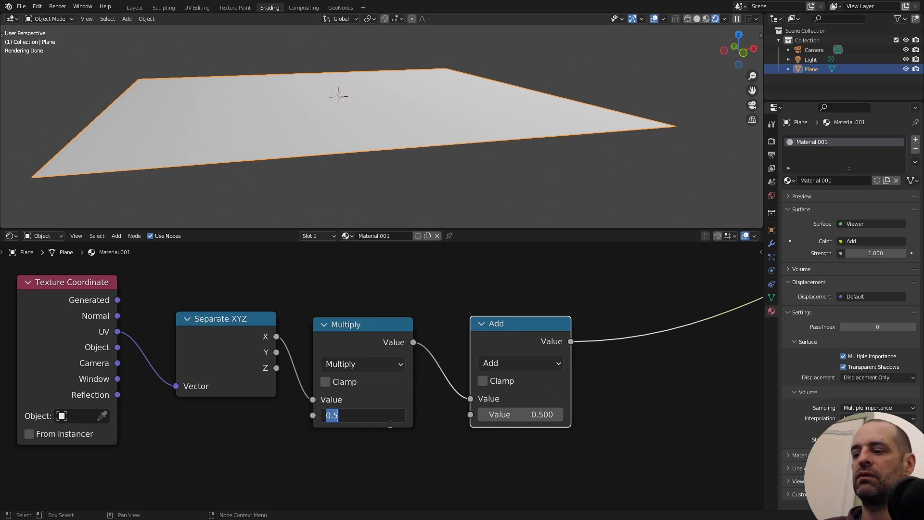
pyautogui.write('10')
pyautogui.press('Return')
# - Switch the second Math node's operation to Ping-Pong and set its scale to 1
pyautogui.scroll(-1, 460, 361)
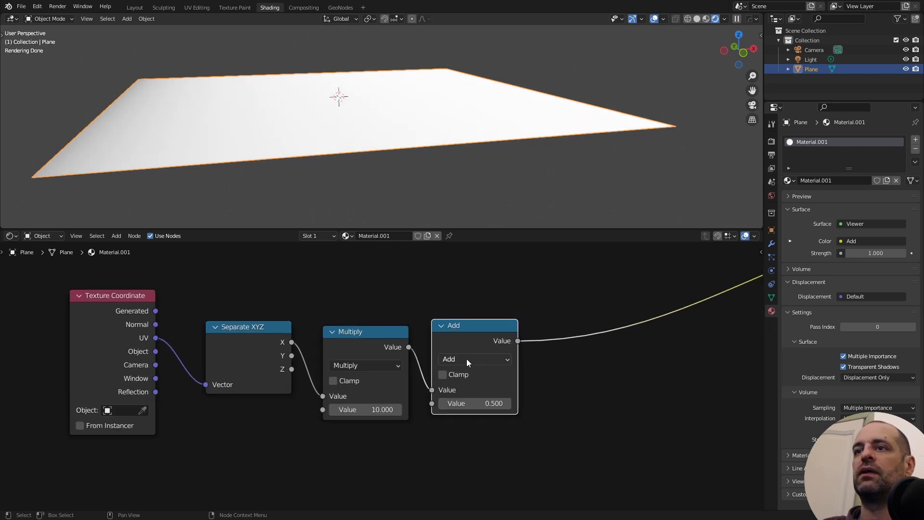
pyautogui.click(469, 360)
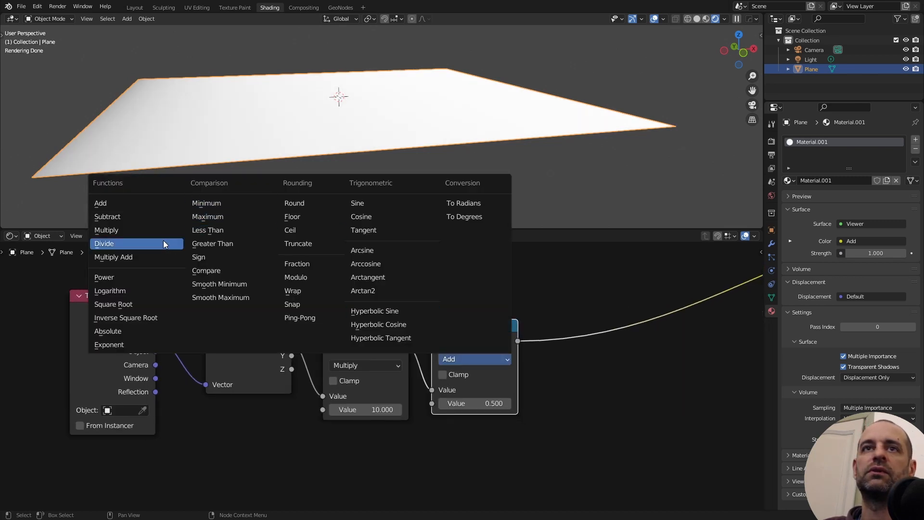
pyautogui.click(299, 317)
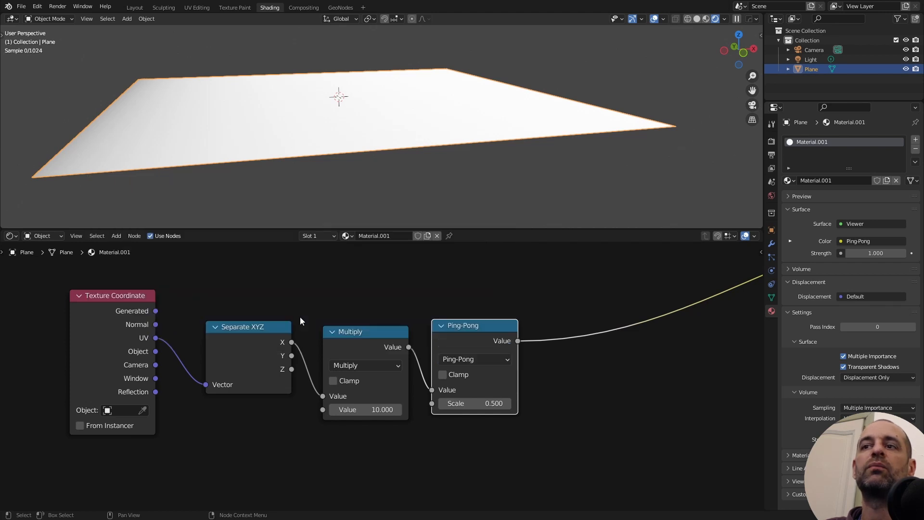
pyautogui.doubleClick(475, 403)
pyautogui.write('1')
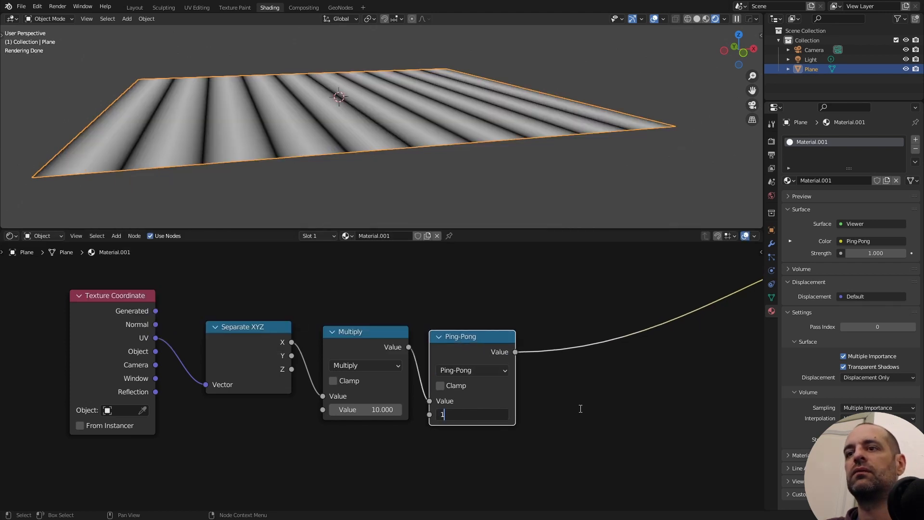
pyautogui.press('Return')
# - Add a Displacement node with Midlevel 0 and connect the Ping-Pong output to its Height input
pyautogui.scroll(-3, 477, 327)
pyautogui.moveTo(477, 327); pyautogui.dragTo(493, 361)
pyautogui.scroll(4, 458, 364)
pyautogui.hotkey('shift', 'a')
pyautogui.click(465, 279)
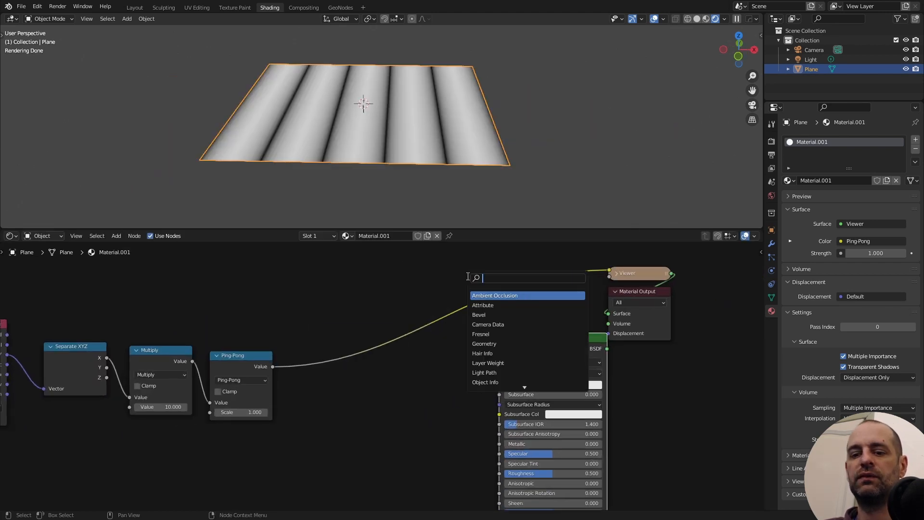
pyautogui.write('di')
pyautogui.click(488, 305)
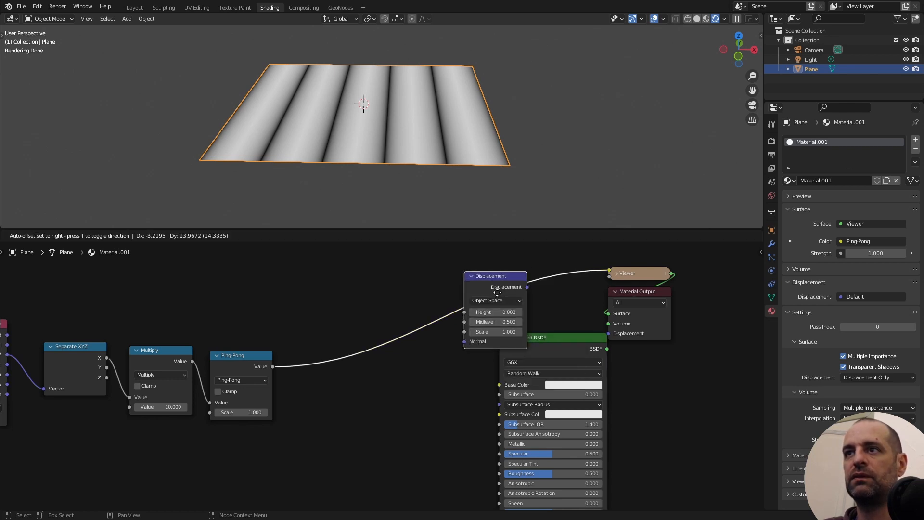
pyautogui.click(424, 366)
pyautogui.moveTo(272, 366); pyautogui.dragTo(404, 393)
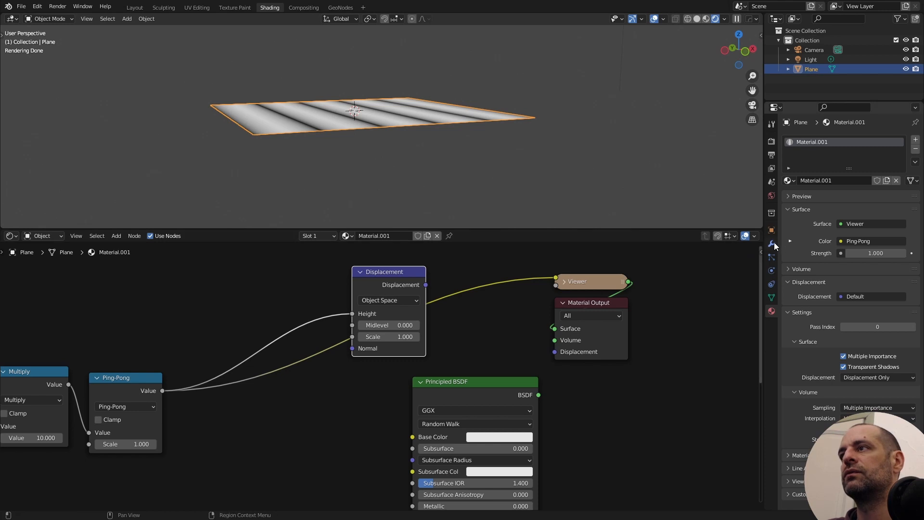
# - Add a Subdivision Surface modifier to the plane with Adaptive Subdivision enabled and the type set to Simple
pyautogui.click(771, 244)
pyautogui.click(820, 139)
pyautogui.click(742, 314)
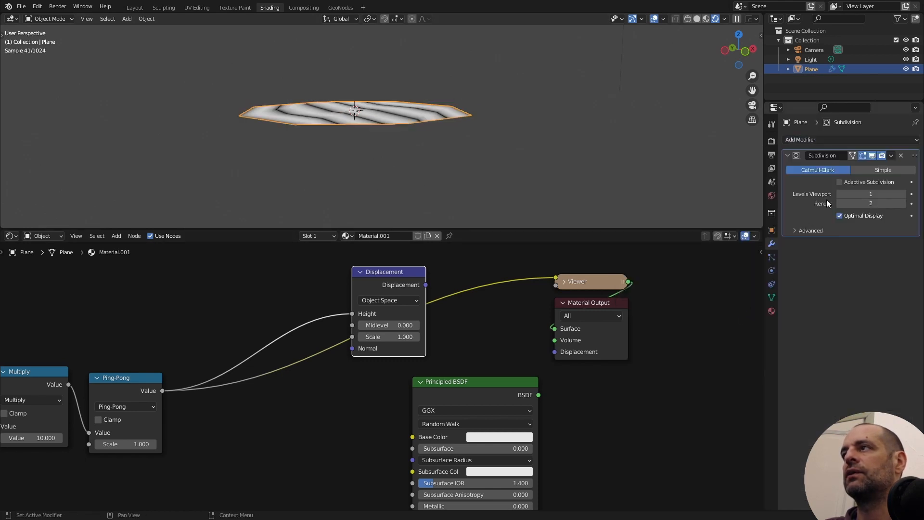
pyautogui.click(864, 183)
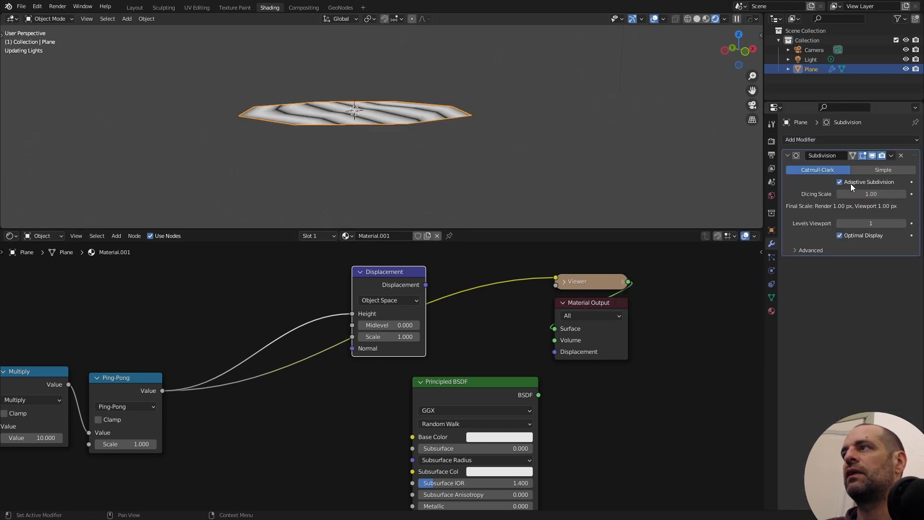
pyautogui.click(878, 170)
pyautogui.click(788, 155)
# - Connect the Displacement node's output to the Displacement input of the Material Output
pyautogui.moveTo(425, 284); pyautogui.dragTo(554, 351)
pyautogui.scroll(-3, 401, 386)
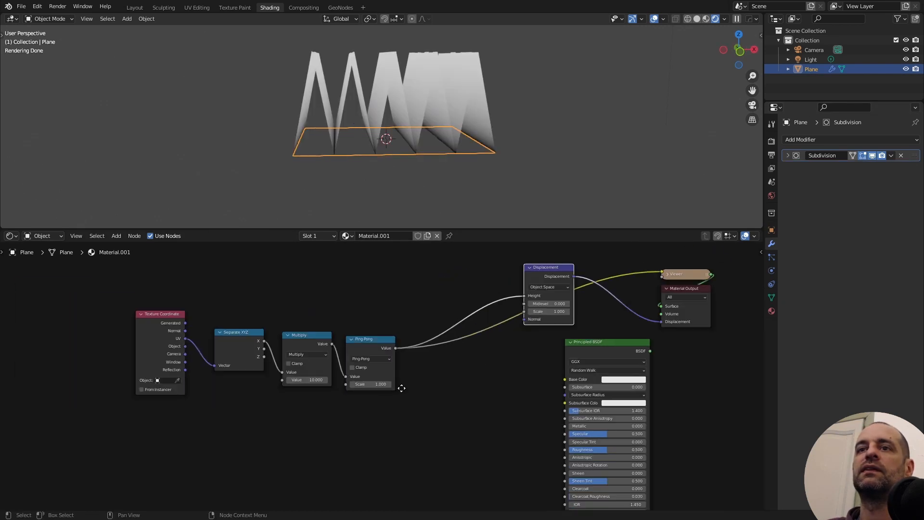
pyautogui.moveTo(402, 386); pyautogui.dragTo(471, 363, button='middle')
pyautogui.scroll(6, 391, 388)
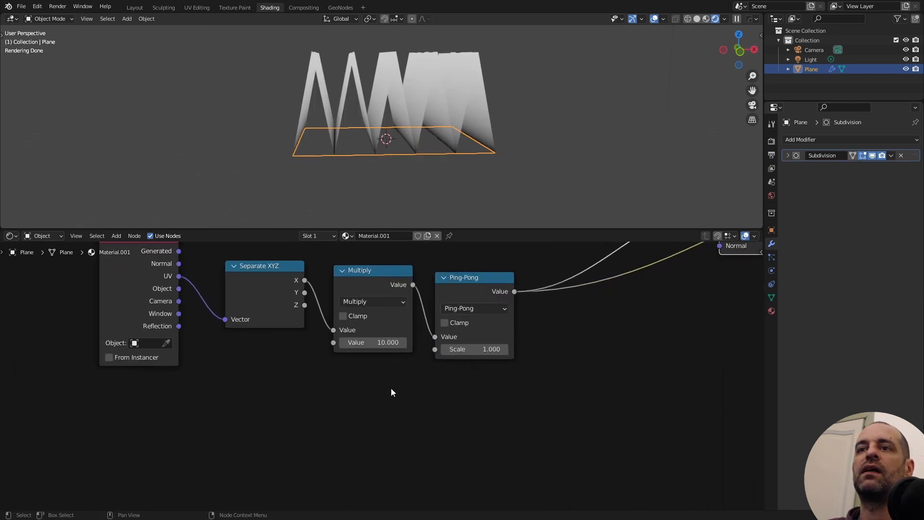
pyautogui.moveTo(317, 153)
pyautogui.mouseDown(button='middle')
pyautogui.moveTo(343, 159)
pyautogui.moveTo(320, 151)
pyautogui.mouseUp(button='middle')
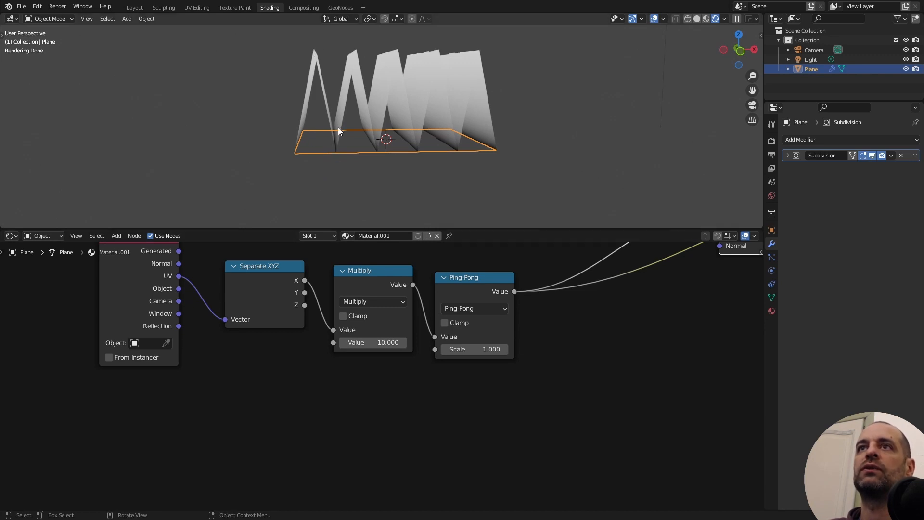
# - Change the Ping-Pong math node's operation to Sine
pyautogui.click(447, 285)
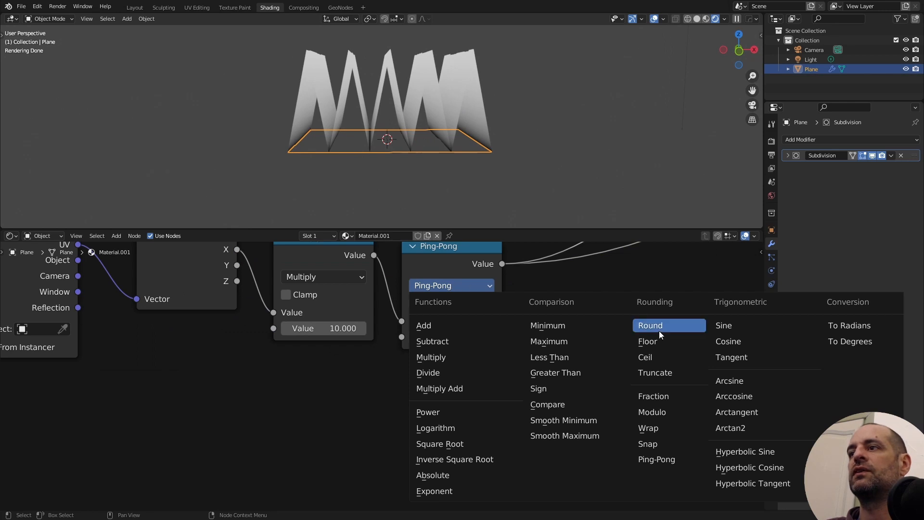
pyautogui.click(738, 327)
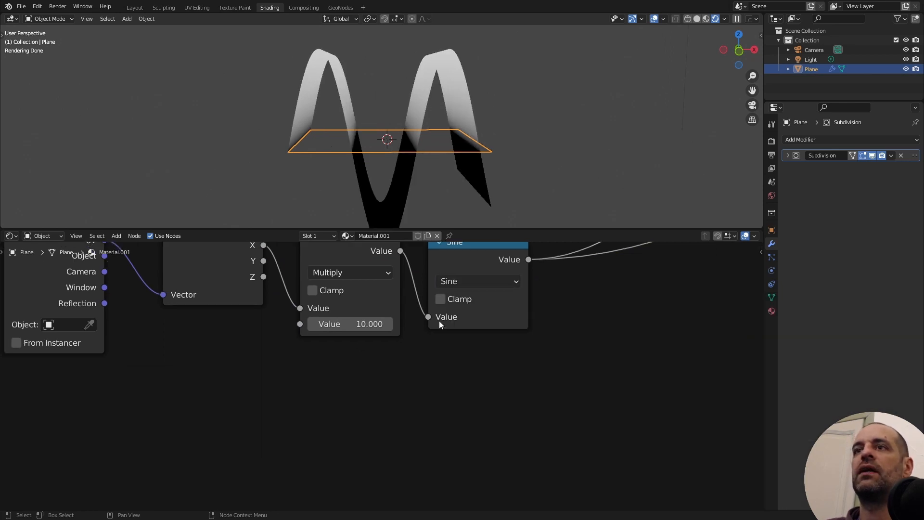
pyautogui.scroll(-2, 439, 321)
pyautogui.moveTo(487, 319); pyautogui.dragTo(409, 327, button='middle')
pyautogui.moveTo(327, 153); pyautogui.dragTo(295, 147, button='middle')
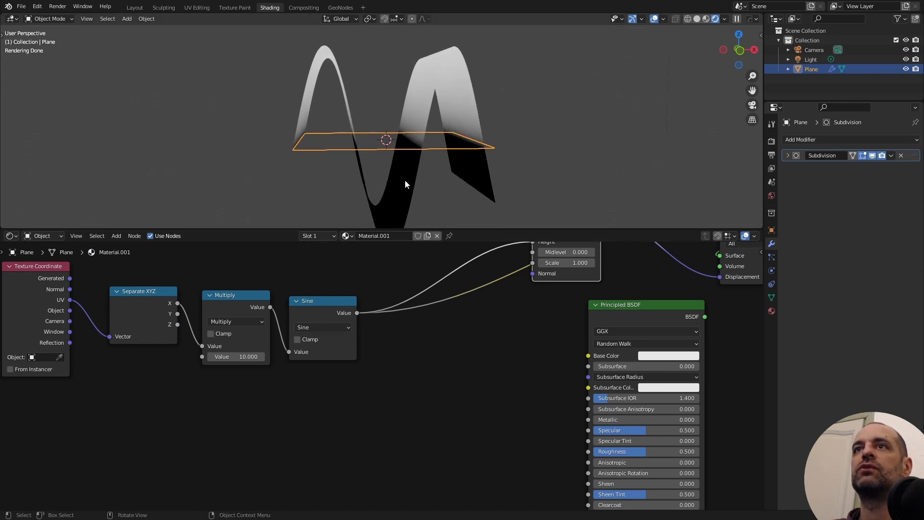
# - Insert a Map Range node after the Sine node and set its From Min to -1
pyautogui.hotkey('shift', 'a')
pyautogui.click(404, 272)
pyautogui.write('map')
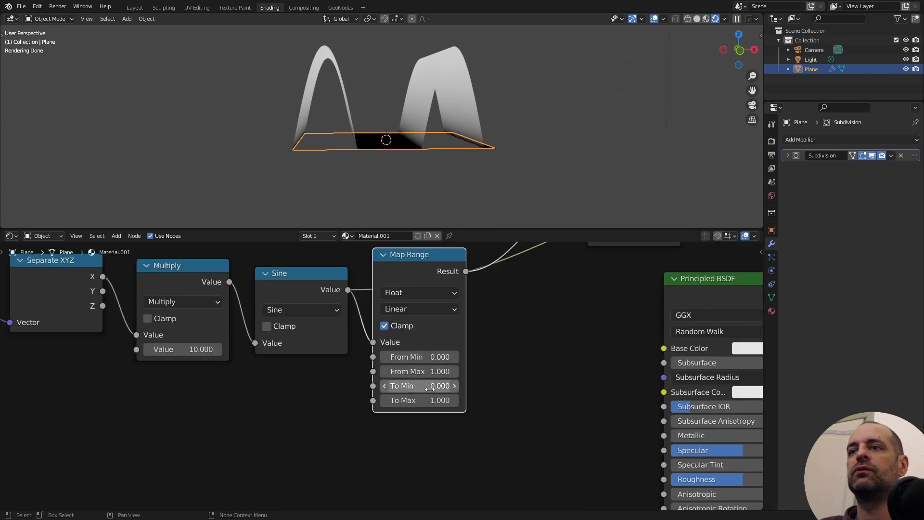
pyautogui.click(428, 357)
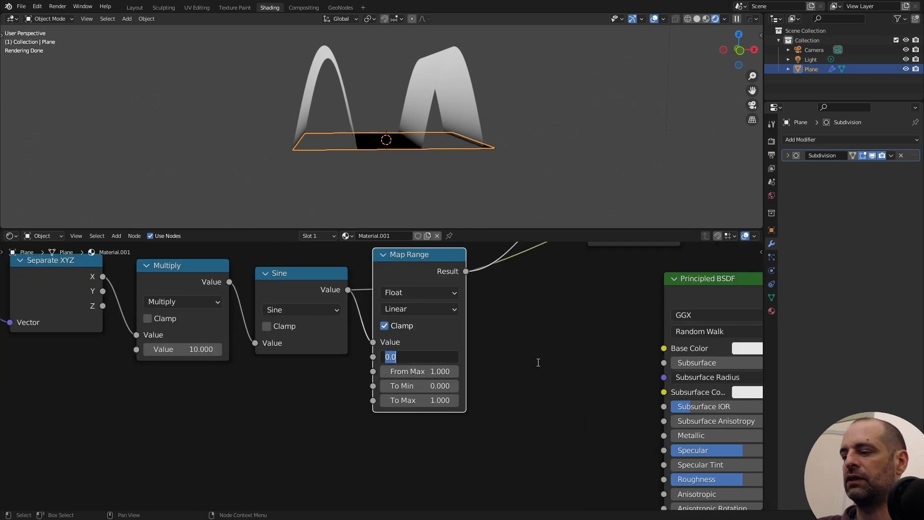
pyautogui.write('-1')
pyautogui.press('Return')
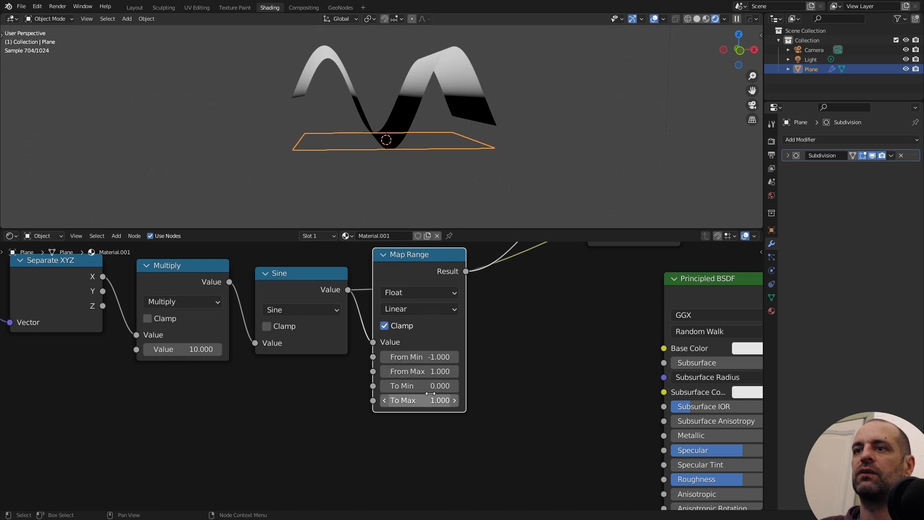
# - Set the Multiply node's value to 500
pyautogui.scroll(-3, 417, 421)
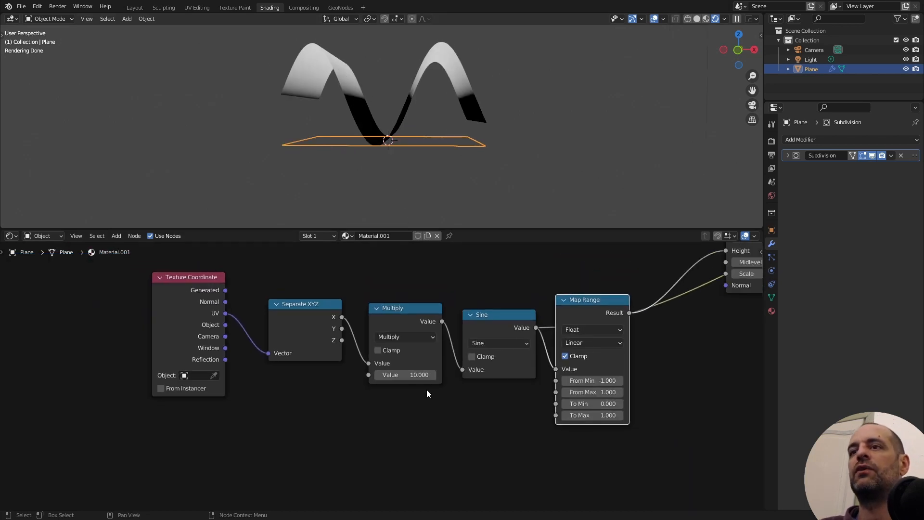
pyautogui.click(405, 374)
pyautogui.write('500')
pyautogui.press('Return')
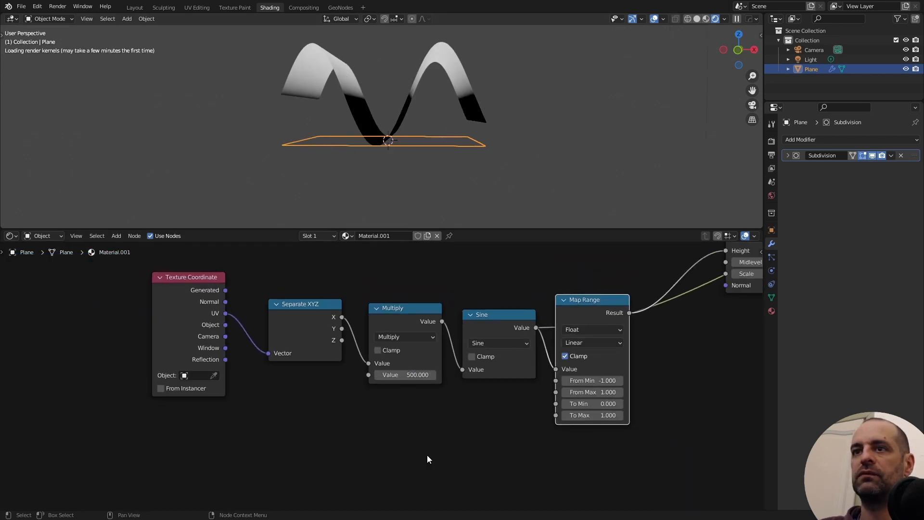
# - Try scale values of 0.001 and 0.004 on the Displacement node
pyautogui.press('Home')
pyautogui.scroll(2, 529, 348)
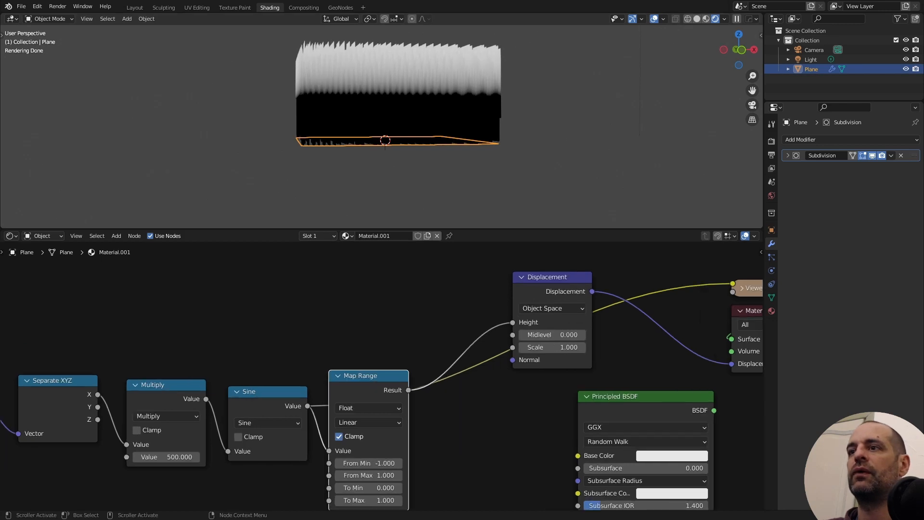
pyautogui.click(565, 345)
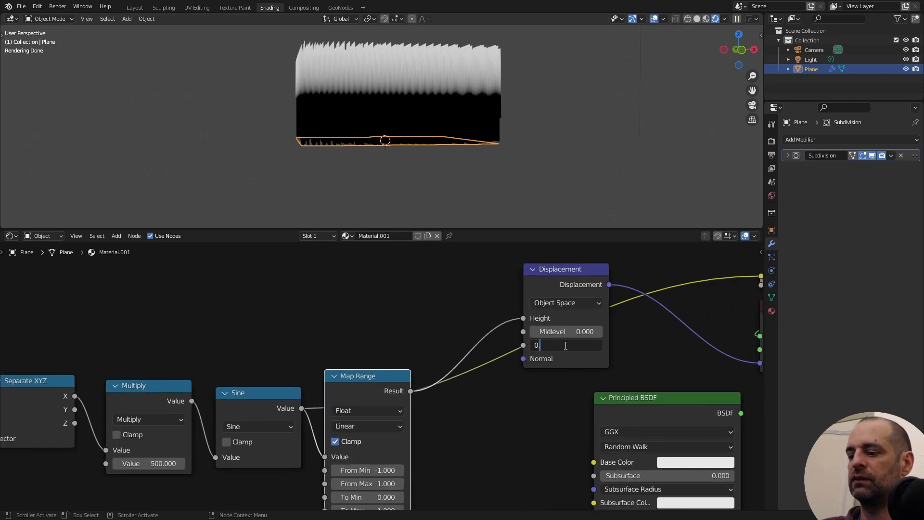
pyautogui.press('Return')
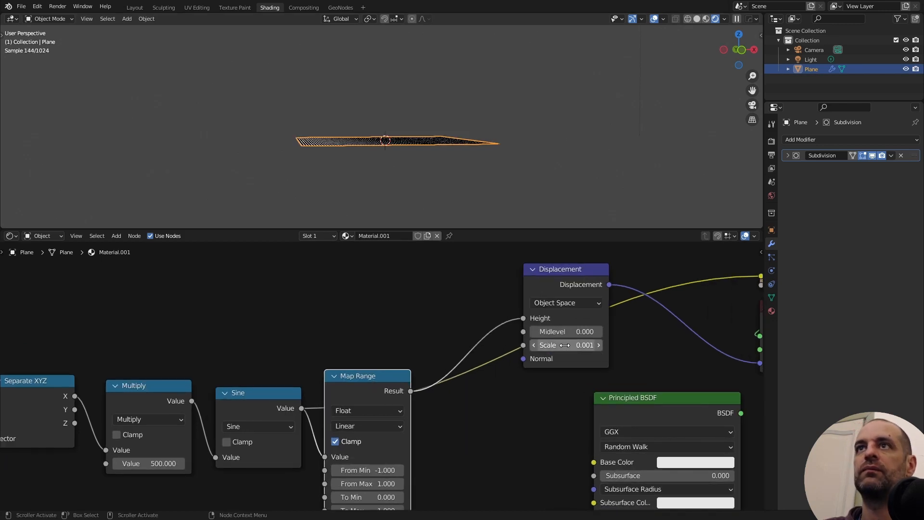
pyautogui.click(566, 345)
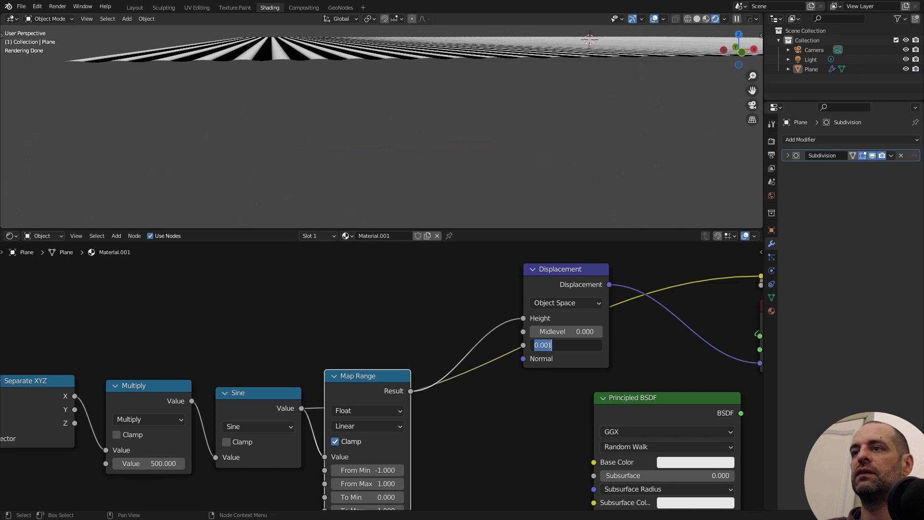
pyautogui.press('Right')
pyautogui.hotkey('shift', 'Left')
pyautogui.press('Return')
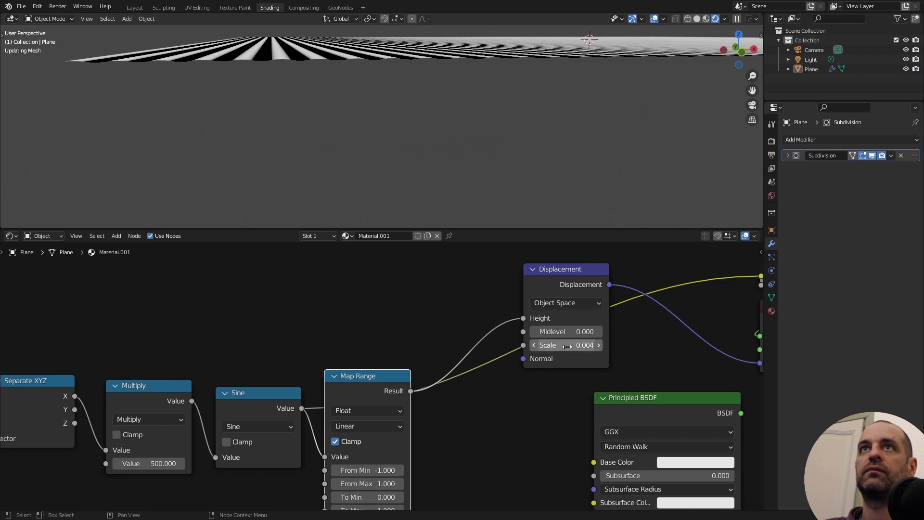
# - Set the Displacement node's scale to 0.006
pyautogui.click(557, 345)
pyautogui.press('Right')
pyautogui.hotkey('shift', 'Left')
pyautogui.write('6')
pyautogui.press('Return')
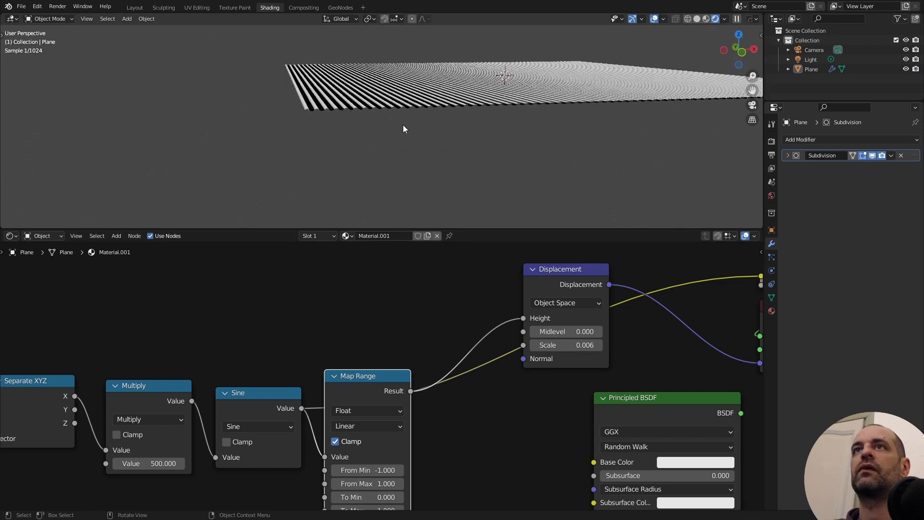
pyautogui.moveTo(403, 125); pyautogui.dragTo(514, 147, button='middle')
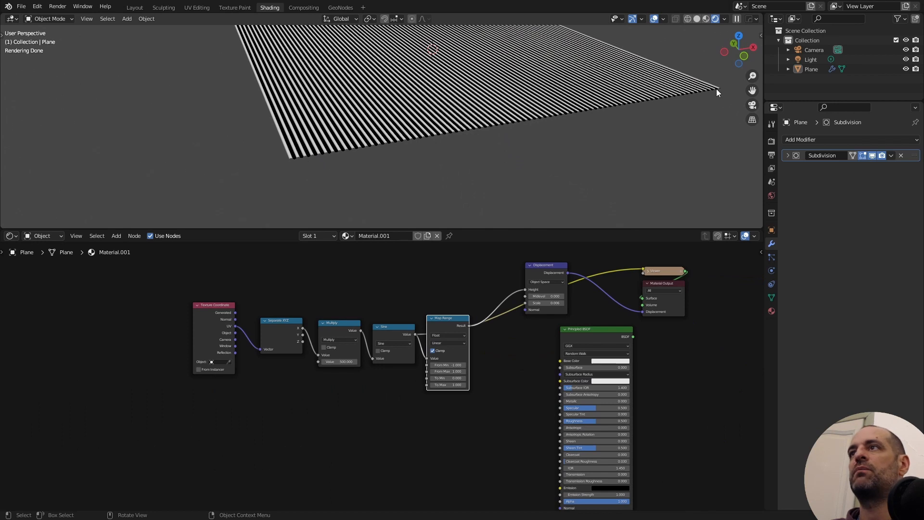
pyautogui.moveTo(716, 89); pyautogui.dragTo(602, 150, button='middle')
# - Move the corrugation node chain and the Displacement node below the Principled BSDF
pyautogui.scroll(-2, 490, 339)
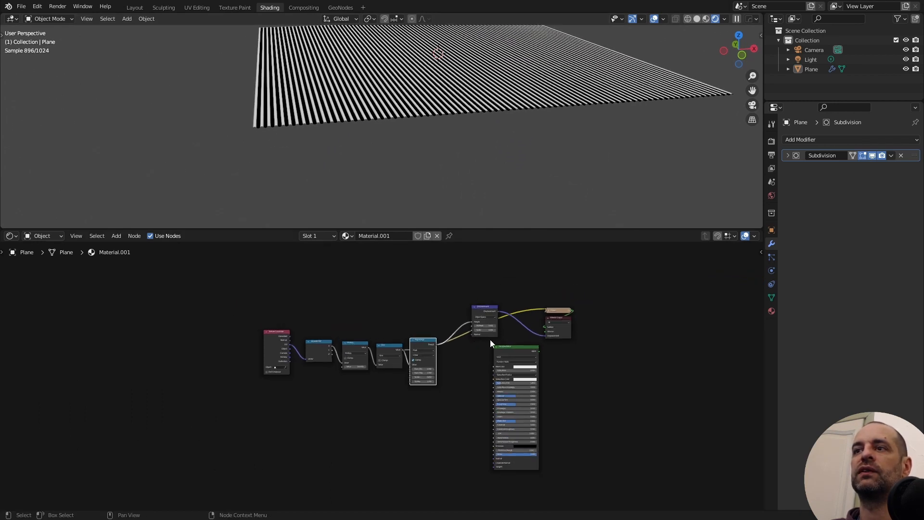
pyautogui.moveTo(490, 340); pyautogui.dragTo(522, 288, button='middle')
pyautogui.moveTo(270, 258); pyautogui.dragTo(450, 342)
pyautogui.moveTo(449, 342); pyautogui.dragTo(451, 344)
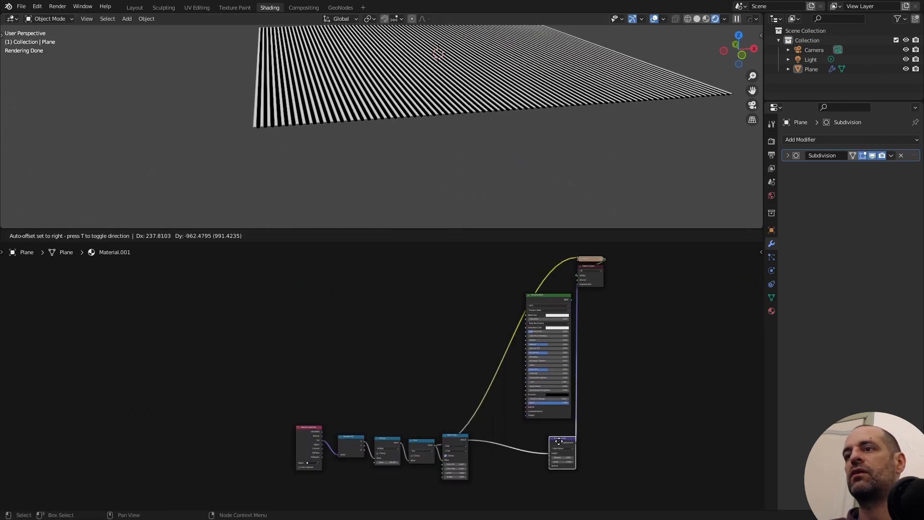
pyautogui.moveTo(560, 442); pyautogui.dragTo(562, 442)
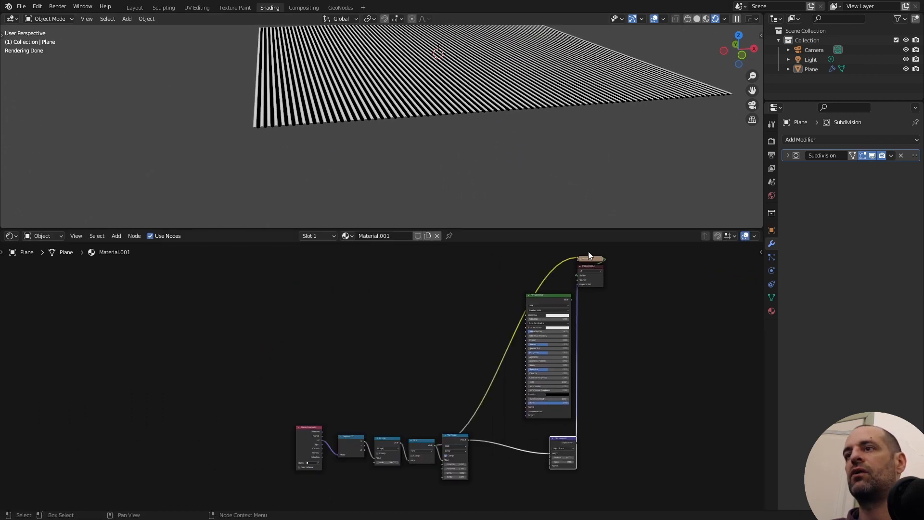
# - Move the Viewer and Material Output nodes together to the right of the Principled BSDF
pyautogui.click(593, 270)
pyautogui.press('g')
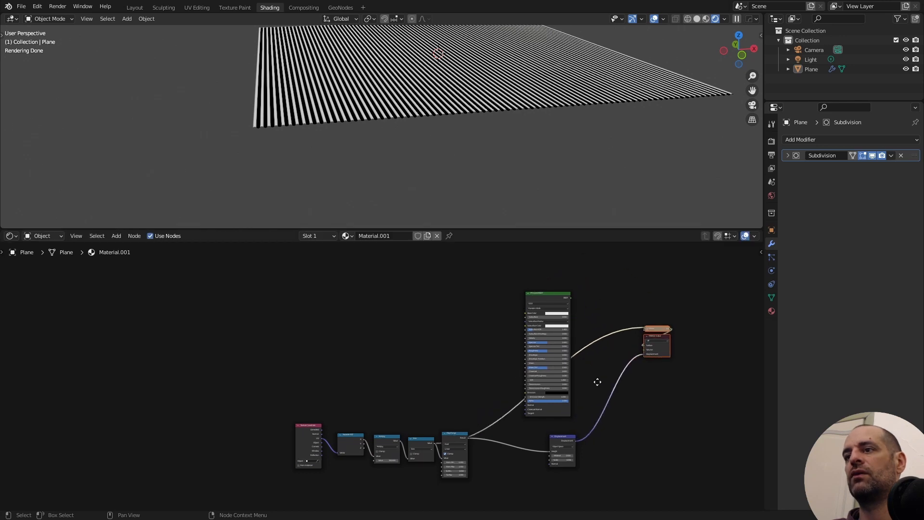
pyautogui.scroll(3, 606, 305)
pyautogui.moveTo(597, 382); pyautogui.dragTo(570, 373, button='middle')
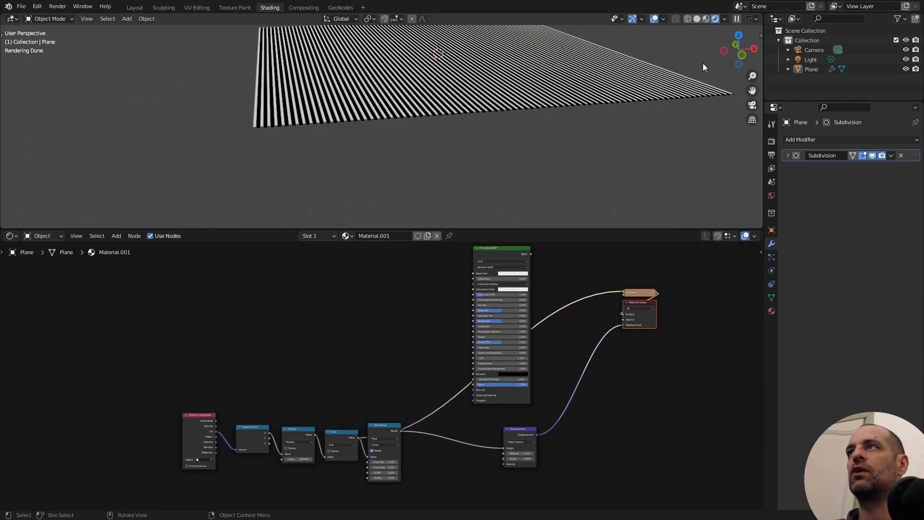
# - Output the Principled BSDF to the material surface and compare the plane in Material Preview and Rendered shading
pyautogui.keyDown('shift'); pyautogui.moveTo(591, 141); pyautogui.dragTo(609, 163, button='middle'); pyautogui.keyUp('shift')
pyautogui.keyDown('ctrl'); pyautogui.keyDown('shift'); pyautogui.click(498, 250); pyautogui.keyUp('shift'); pyautogui.keyUp('ctrl')
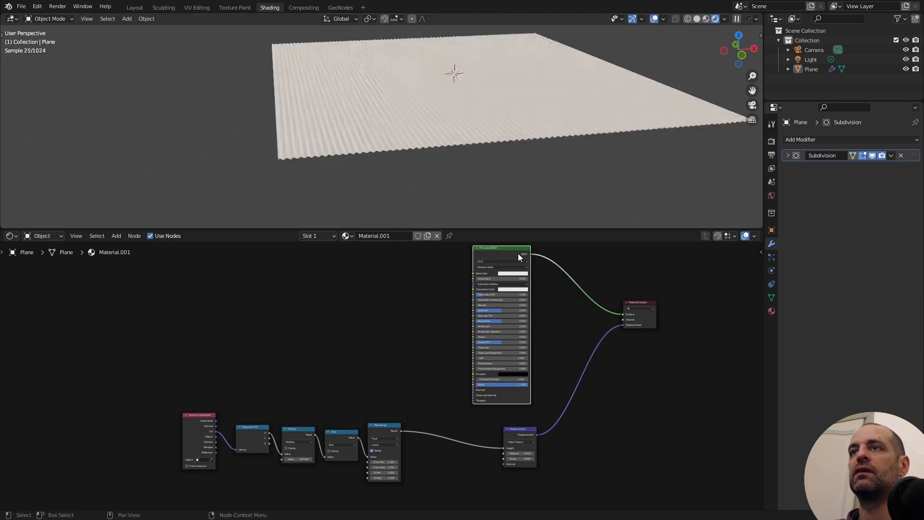
pyautogui.click(705, 20)
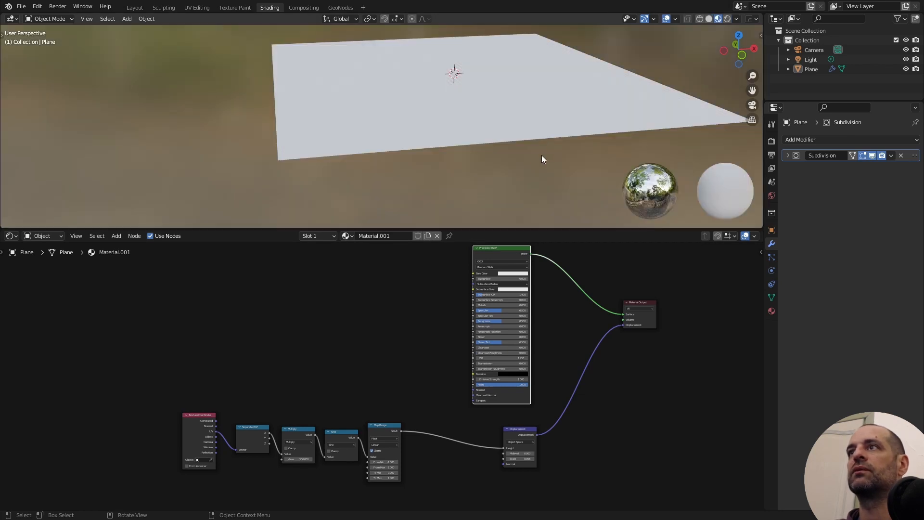
pyautogui.moveTo(541, 155)
pyautogui.mouseDown(button='middle')
pyautogui.moveTo(429, 175)
pyautogui.moveTo(462, 191)
pyautogui.moveTo(451, 169)
pyautogui.mouseUp(button='middle')
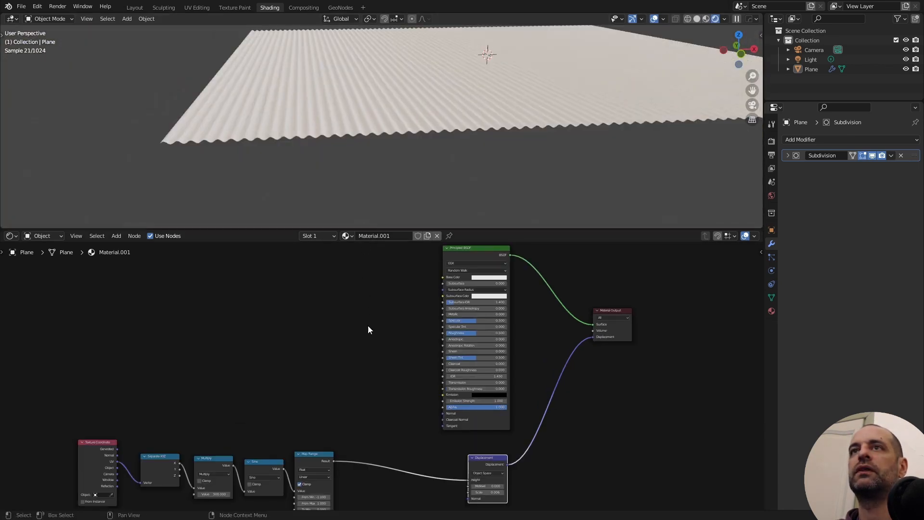
# - Enclose the Separate XYZ, Multiply, Sine and Map Range nodes in a frame and label the frame
pyautogui.moveTo(209, 356); pyautogui.dragTo(247, 336, button='middle')
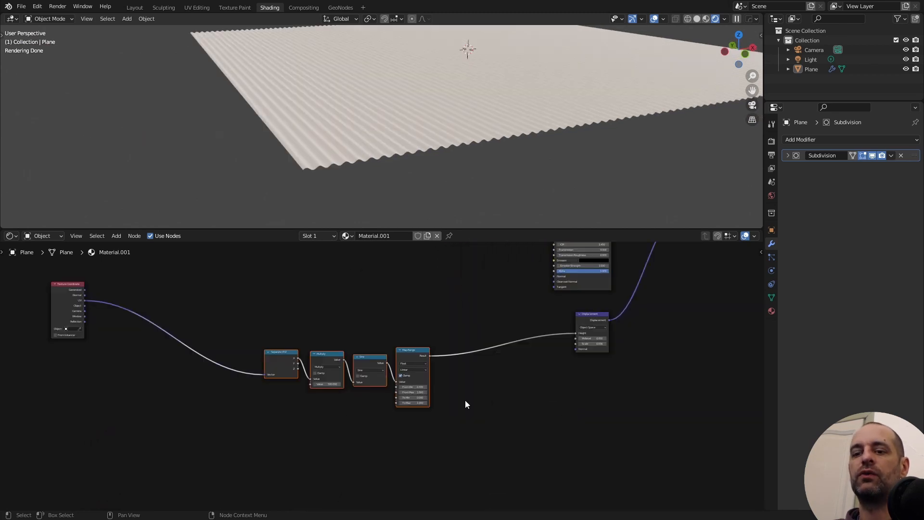
pyautogui.hotkey('ctrl', 'j')
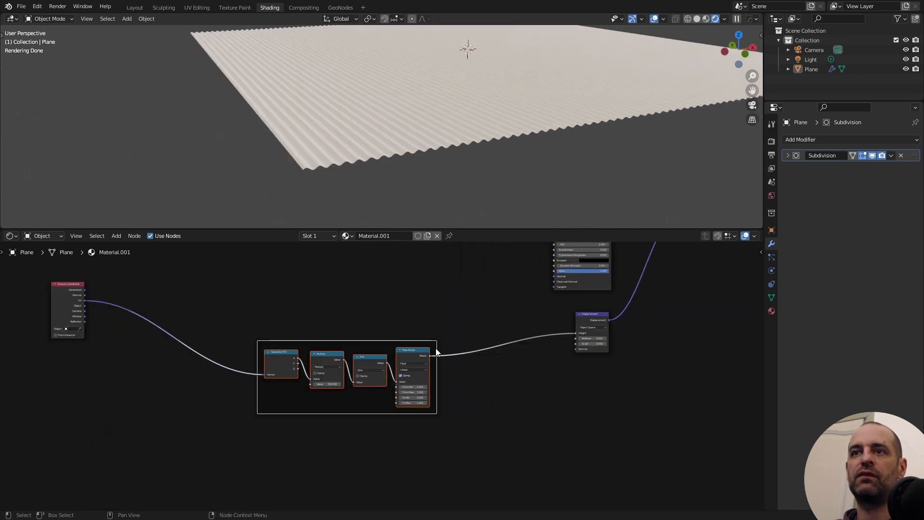
pyautogui.scroll(2, 353, 341)
pyautogui.rightClick(352, 326)
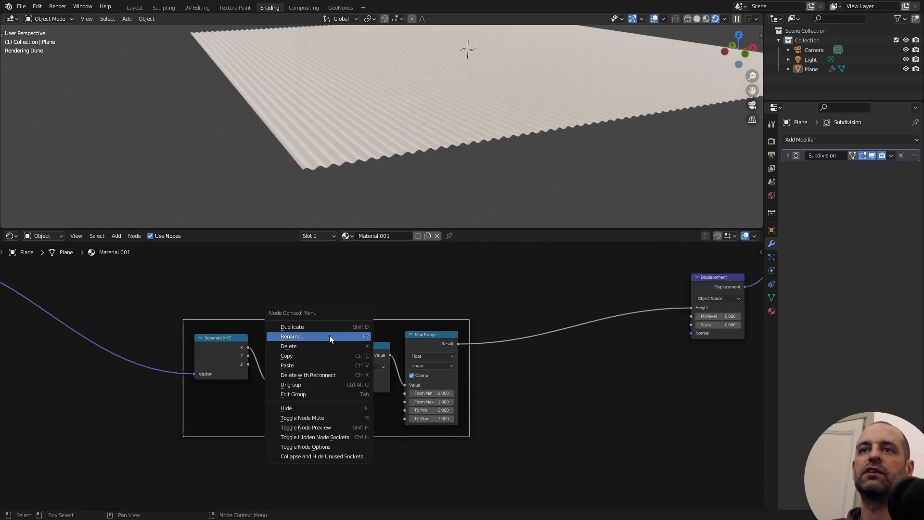
pyautogui.click(329, 335)
pyautogui.write('Di')
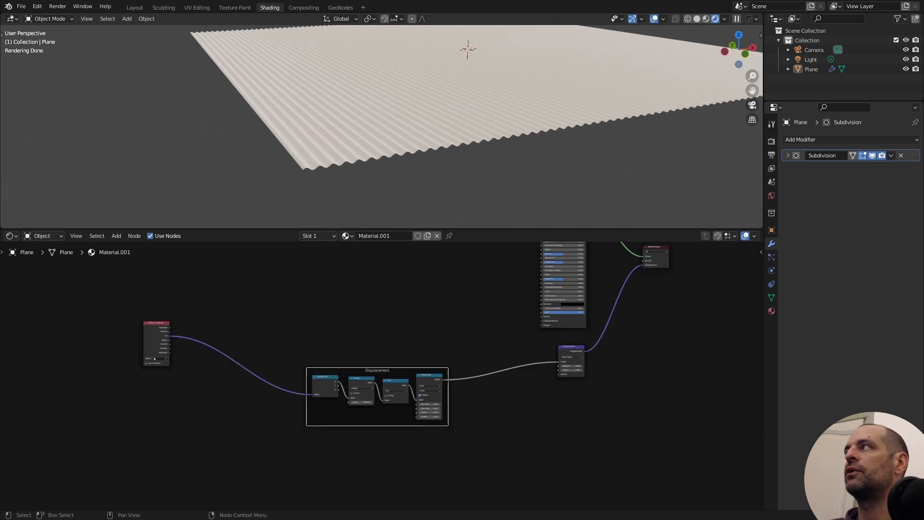
# - Move the Texture Coordinate node up, level with the Principled BSDF and above the framed nodes
pyautogui.moveTo(383, 294); pyautogui.dragTo(381, 347, button='middle')
pyautogui.scroll(3, 413, 402)
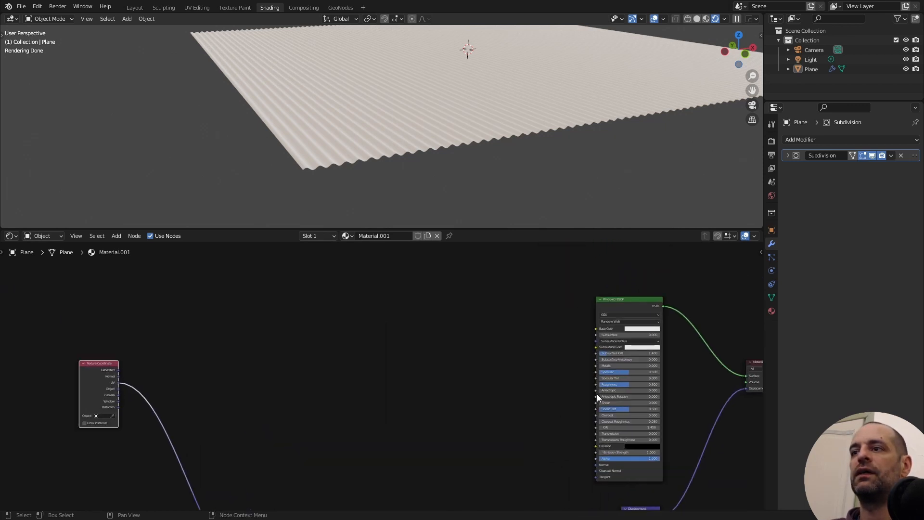
pyautogui.moveTo(418, 396); pyautogui.dragTo(415, 314, button='middle')
pyautogui.scroll(1, 415, 314)
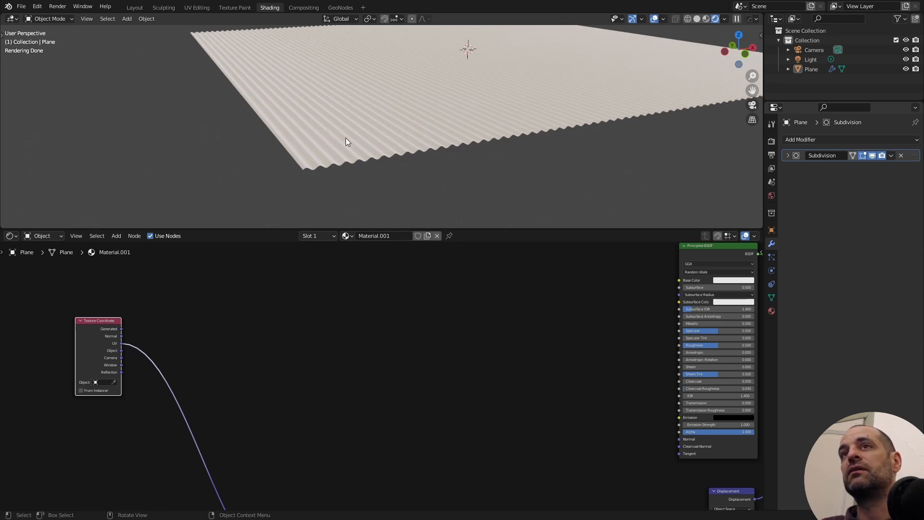
pyautogui.scroll(1, 373, 366)
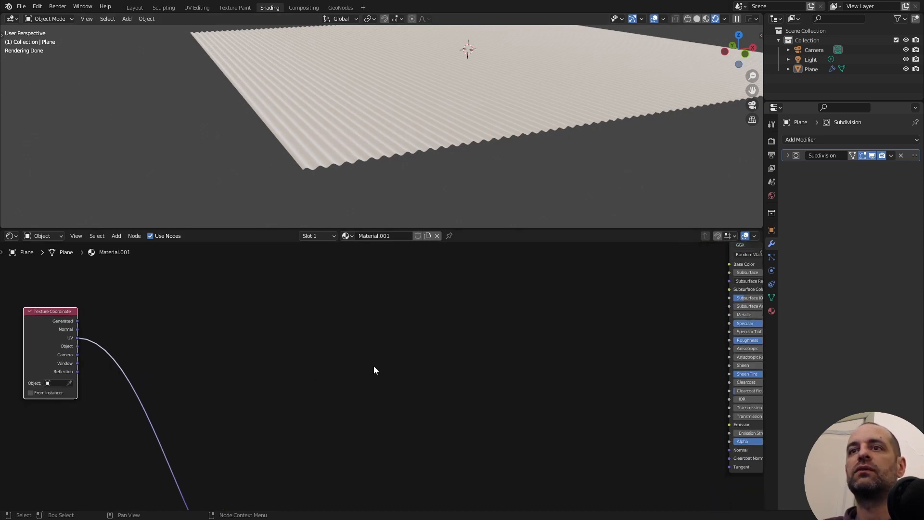
# - Add a Voronoi Texture node driven by the UV coordinates, place it beside the Texture Coordinate node, and preview its Color output
pyautogui.hotkey('shift', 'a')
pyautogui.click(370, 321)
pyautogui.write('vo')
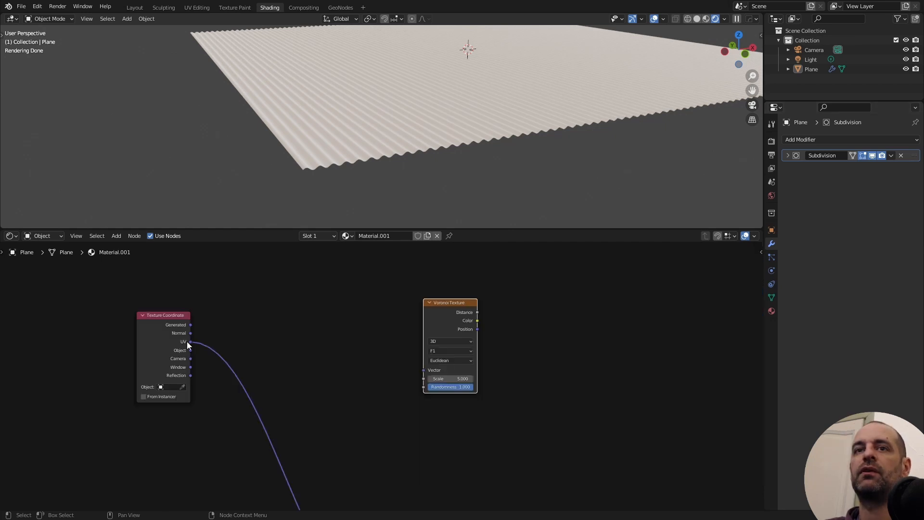
pyautogui.moveTo(190, 342); pyautogui.dragTo(424, 368)
pyautogui.moveTo(434, 317); pyautogui.dragTo(388, 296)
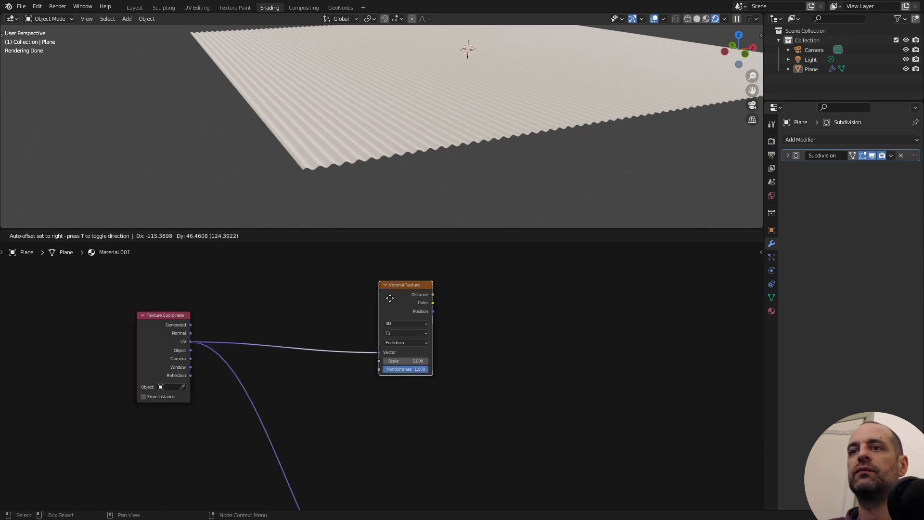
pyautogui.moveTo(388, 297); pyautogui.dragTo(381, 293)
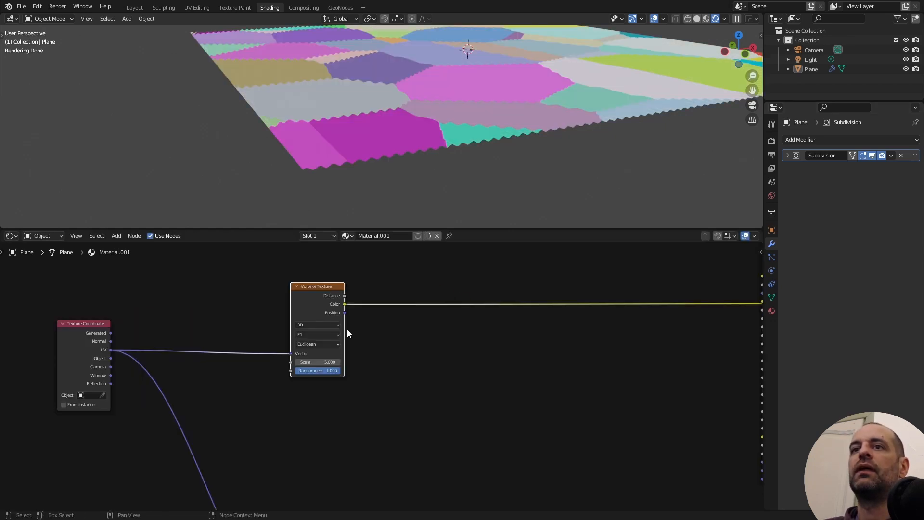
# - Add a White Noise Texture node after the Voronoi Texture, fed by its Color output
pyautogui.hotkey('shift', 'a')
pyautogui.click(425, 281)
pyautogui.write('whi')
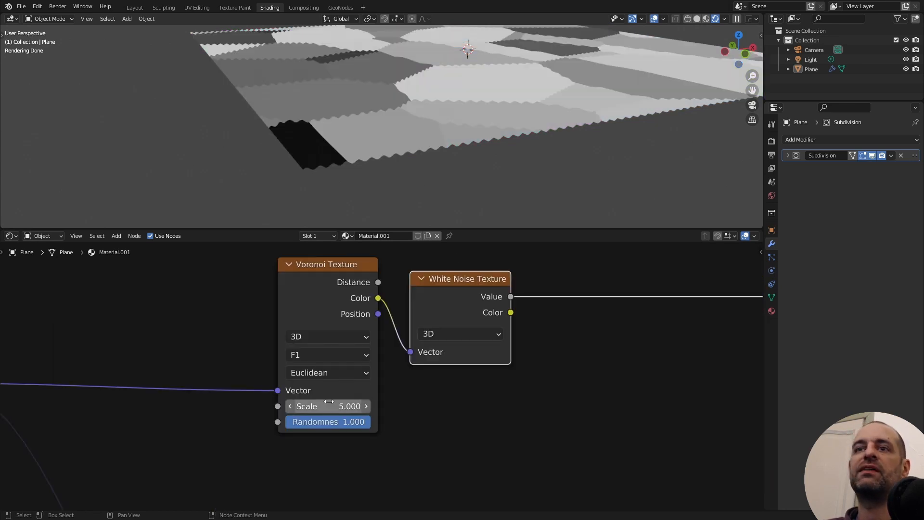
# - Set the Voronoi Texture scale to 1500 and inspect the grain on the plane up close and from afar
pyautogui.click(329, 406)
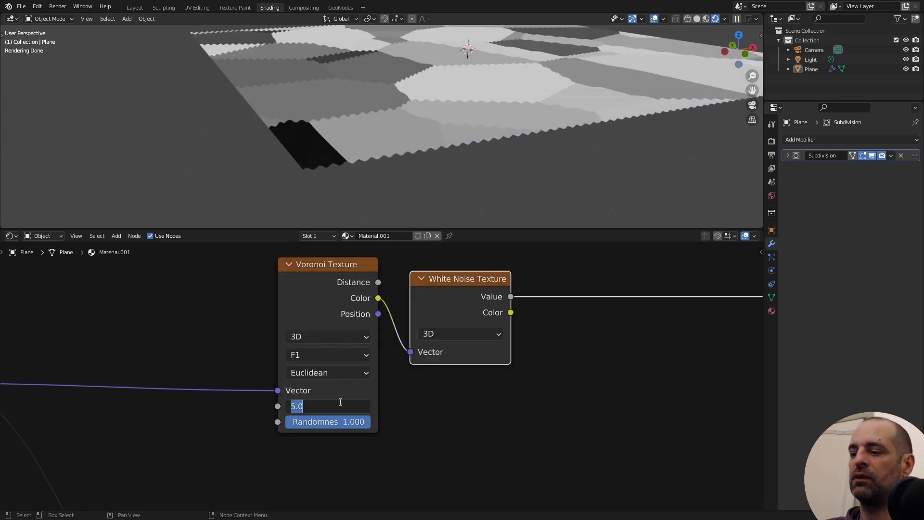
pyautogui.write('1500')
pyautogui.press('Return')
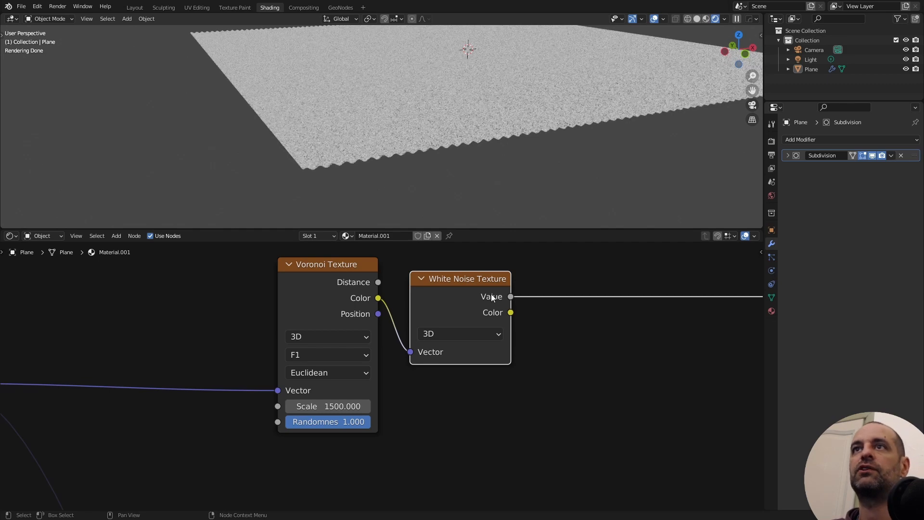
pyautogui.moveTo(487, 91)
pyautogui.mouseDown(button='middle')
pyautogui.moveTo(405, 143)
pyautogui.moveTo(419, 141)
pyautogui.mouseUp(button='middle')
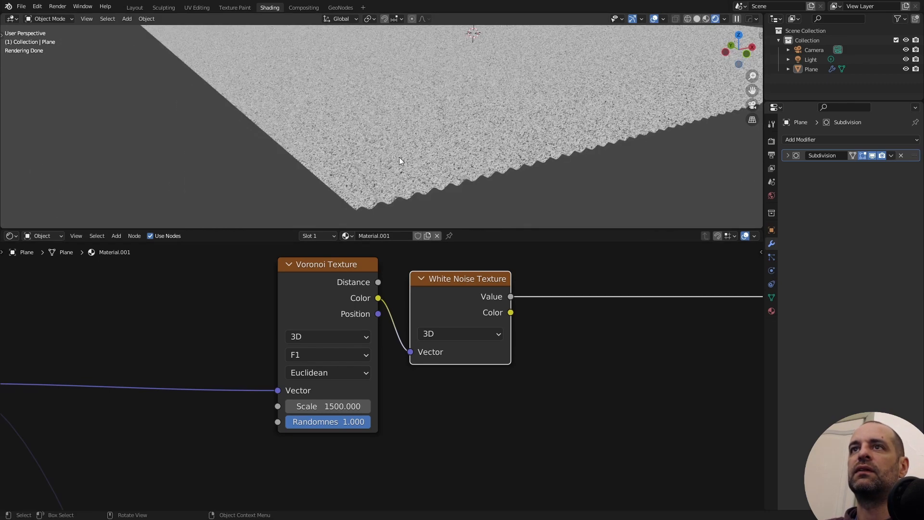
pyautogui.scroll(2, 399, 159)
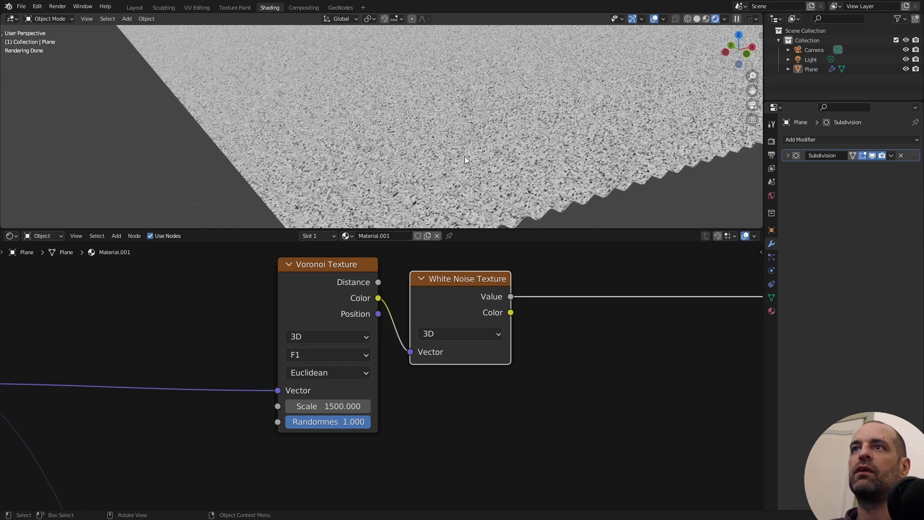
pyautogui.scroll(-5, 433, 138)
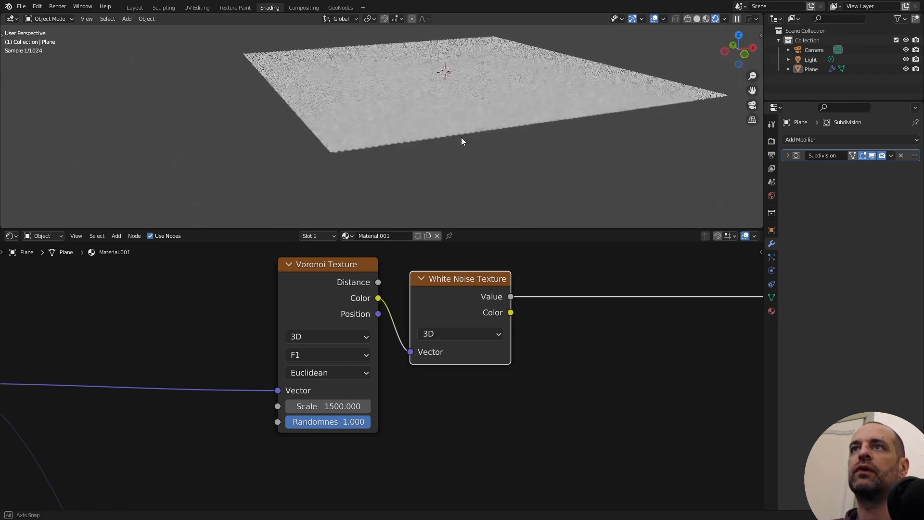
pyautogui.scroll(4, 463, 145)
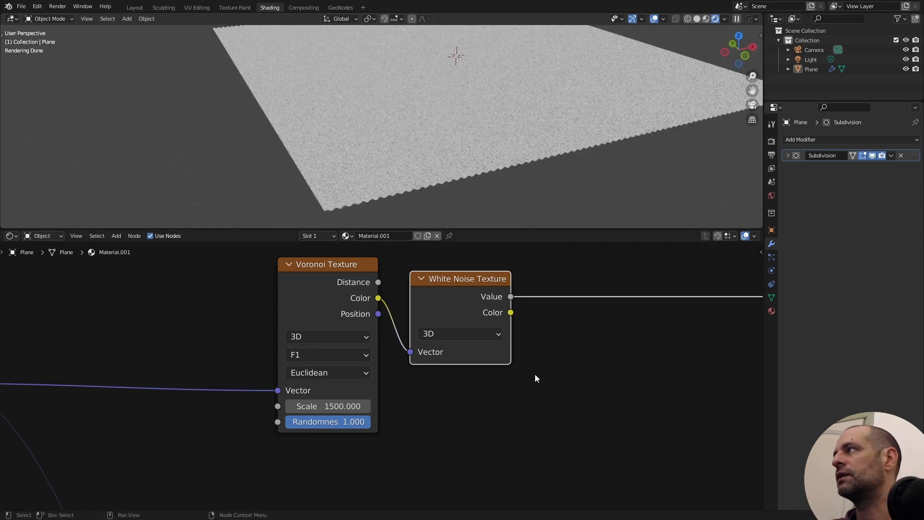
# - Add a ColorRamp node with its Fac driven by the White Noise Texture's Value output
pyautogui.moveTo(535, 375); pyautogui.dragTo(343, 497, button='middle')
pyautogui.hotkey('shift', 'a')
pyautogui.write('colorr')
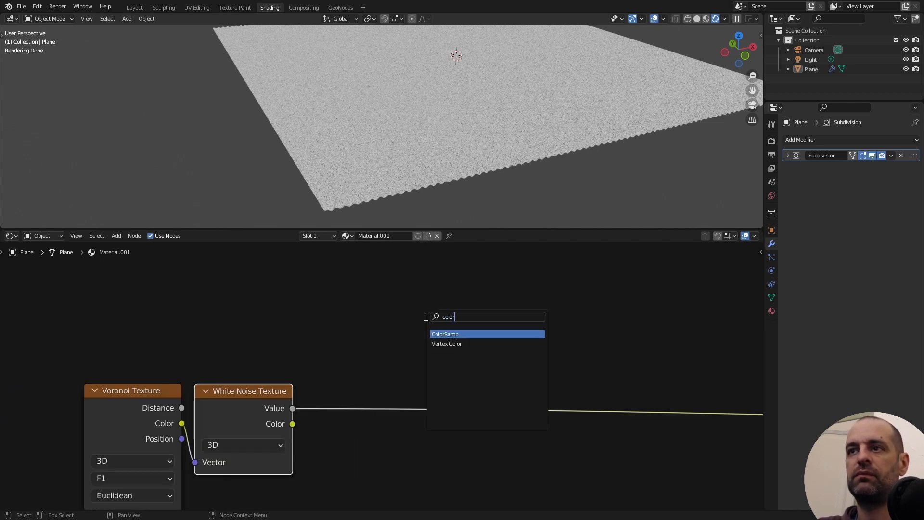
pyautogui.press('Return')
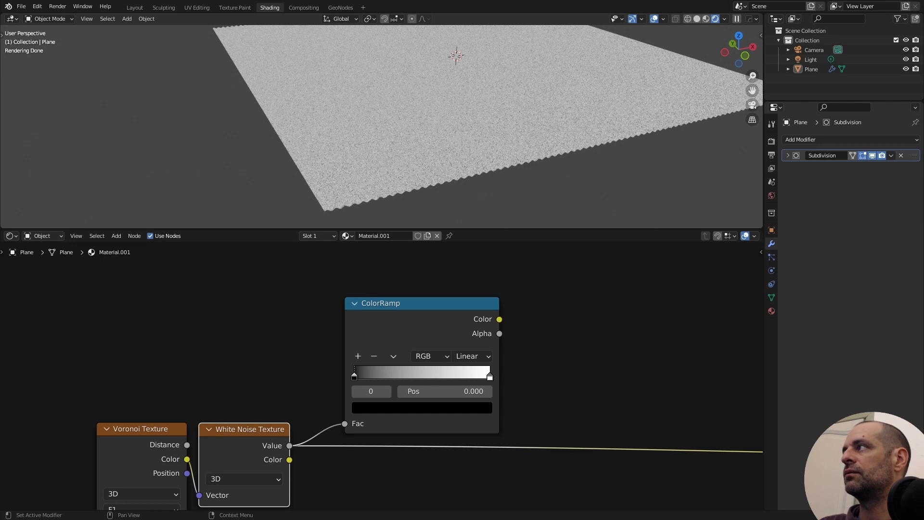
# - Set the ColorRamp's first stop to the dark brown hex colour 5D3B26
pyautogui.click(397, 407)
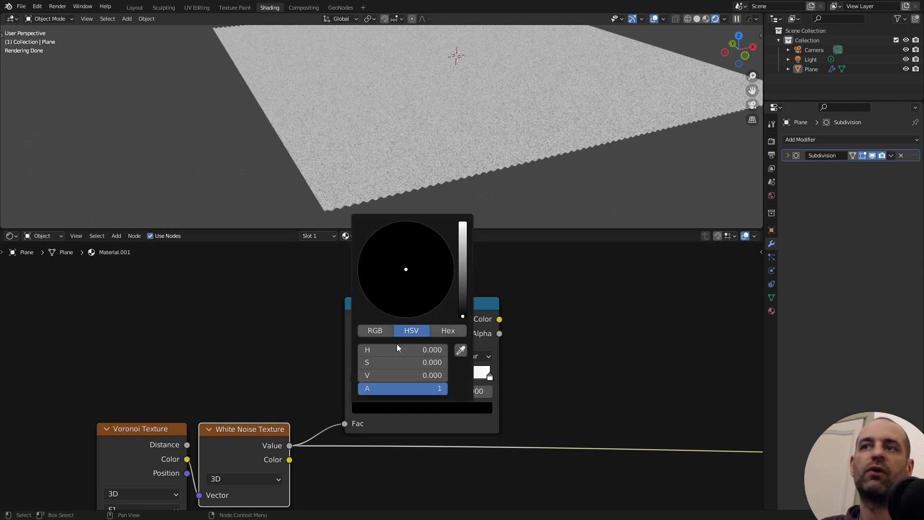
pyautogui.click(434, 337)
pyautogui.click(421, 346)
pyautogui.write('5D3B26')
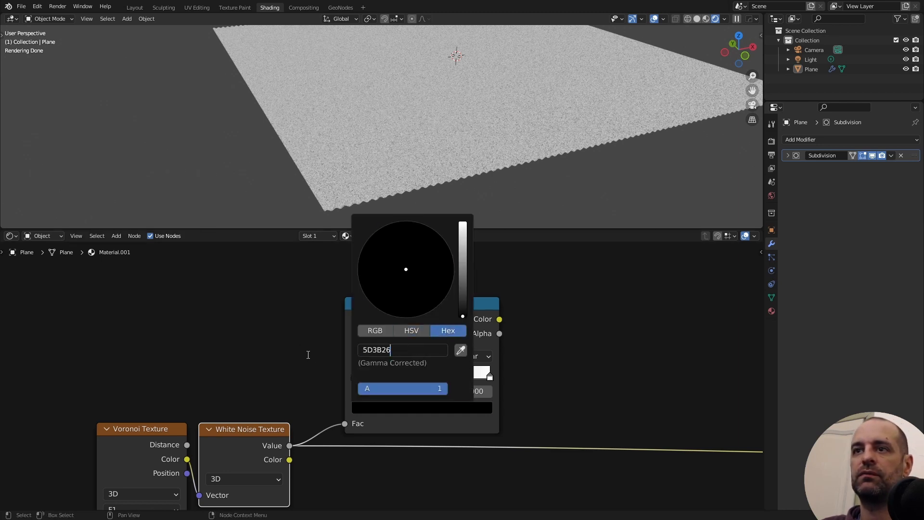
pyautogui.press('Return')
# - Paste a lighter brown hex colour into the ColorRamp's end stop and preview the ramp on the plane
pyautogui.click(486, 376)
pyautogui.click(466, 410)
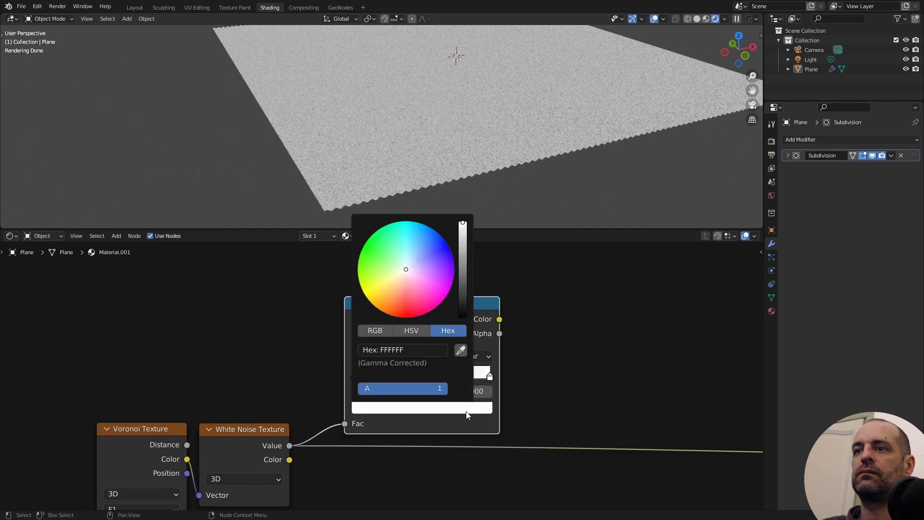
pyautogui.click(404, 350)
pyautogui.hotkey('ctrl', 'v')
pyautogui.press('Return')
pyautogui.scroll(-2, 433, 302)
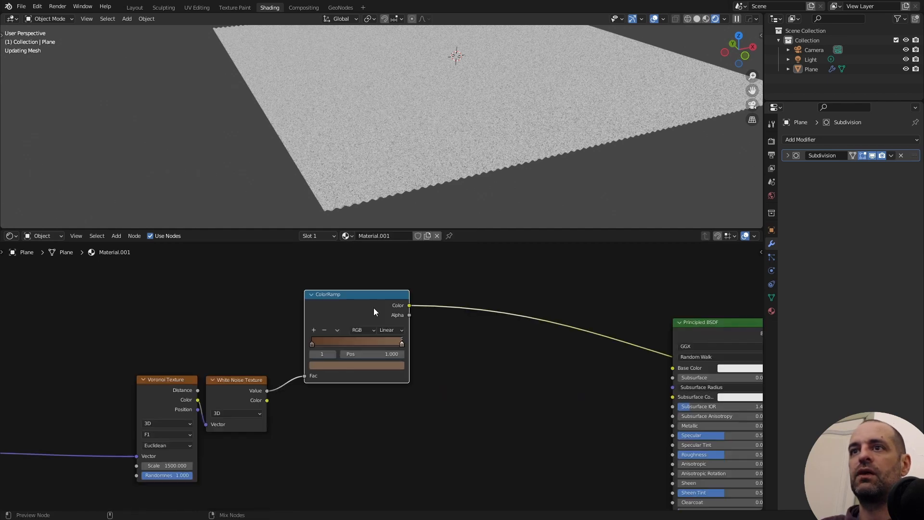
pyautogui.scroll(5, 439, 165)
pyautogui.moveTo(439, 166); pyautogui.dragTo(453, 161, button='middle')
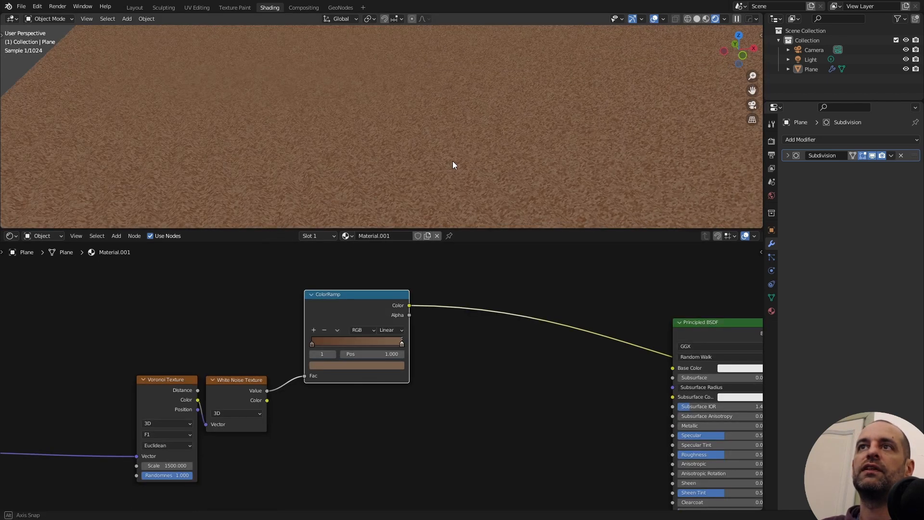
pyautogui.scroll(-5, 441, 158)
pyautogui.scroll(-2, 410, 327)
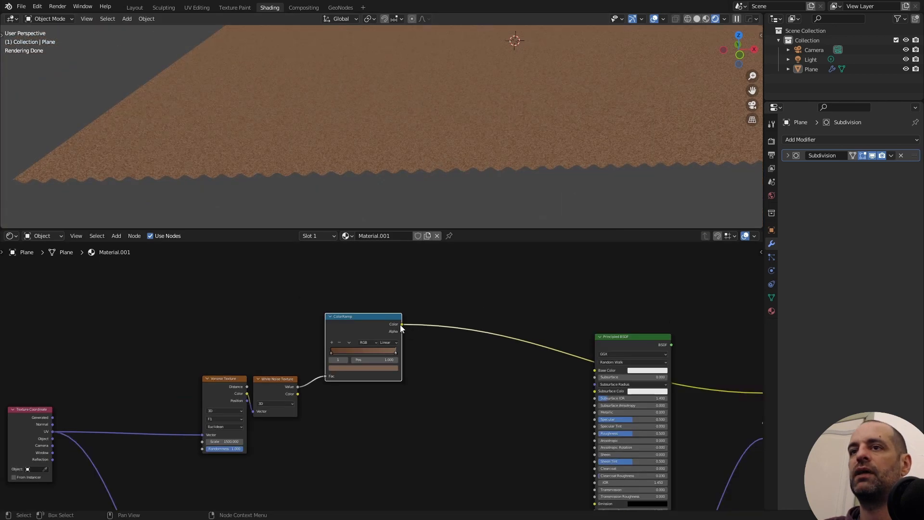
# - Connect the ColorRamp's Color to the Principled BSDF's Base Color, output the shader to the material surface, and inspect the plane
pyautogui.moveTo(401, 324); pyautogui.dragTo(596, 371)
pyautogui.scroll(-2, 639, 316)
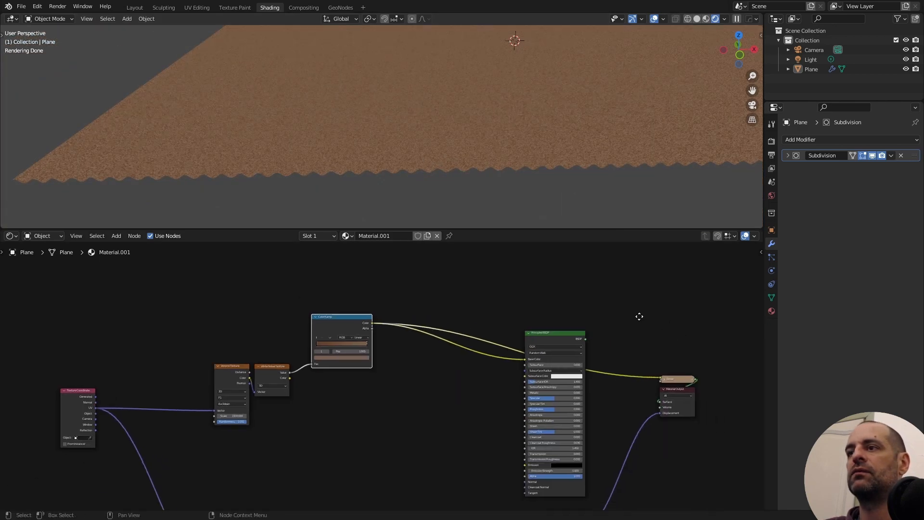
pyautogui.moveTo(639, 316); pyautogui.dragTo(601, 300, button='middle')
pyautogui.moveTo(439, 170); pyautogui.dragTo(353, 154, button='middle')
pyautogui.scroll(-2, 398, 355)
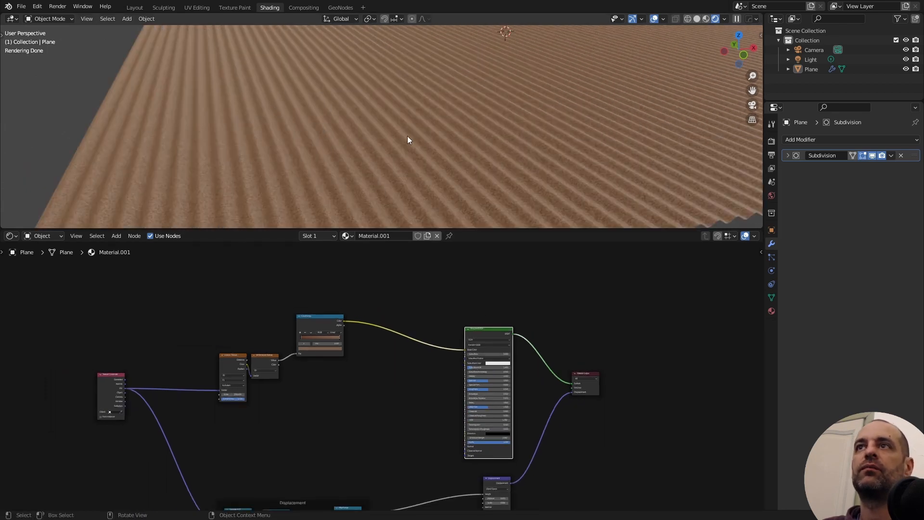
pyautogui.moveTo(441, 128); pyautogui.dragTo(421, 127, button='middle')
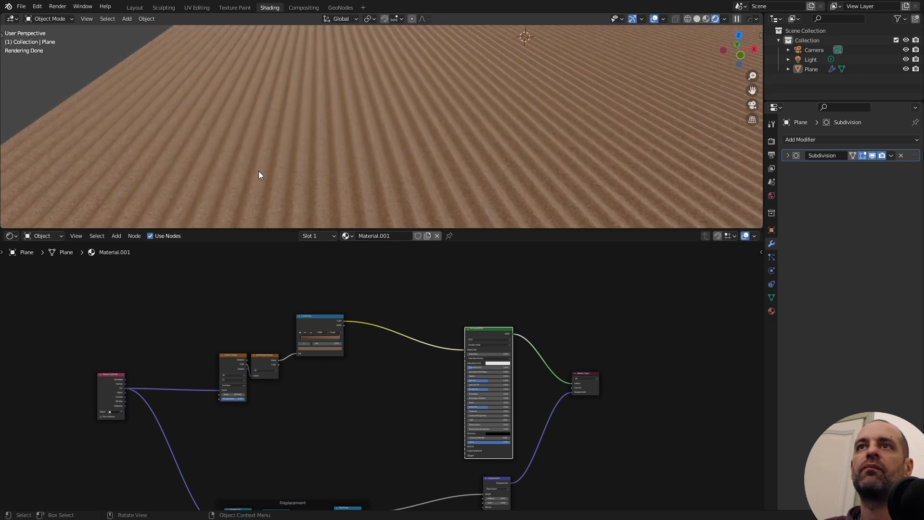
# - Add a Noise Texture node above the Voronoi nodes, with its Vector driven by the UV coordinates
pyautogui.moveTo(231, 456); pyautogui.dragTo(318, 323)
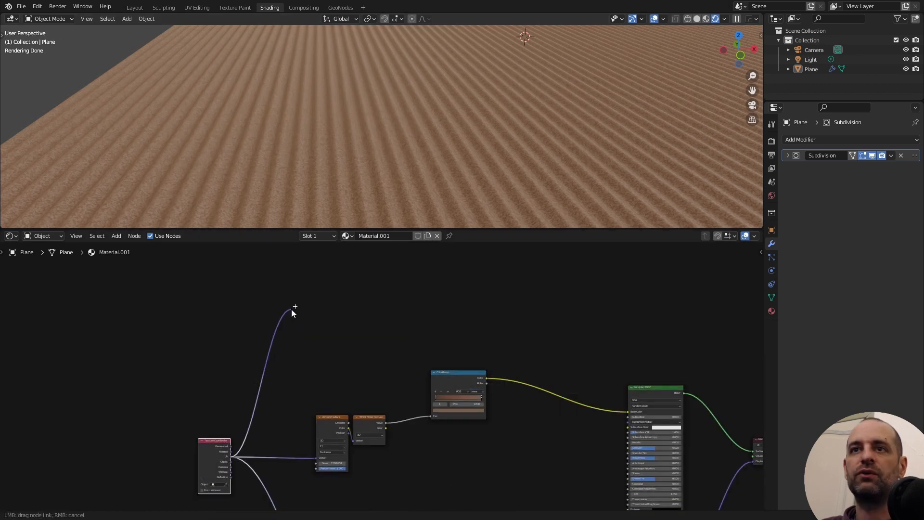
pyautogui.write('nois')
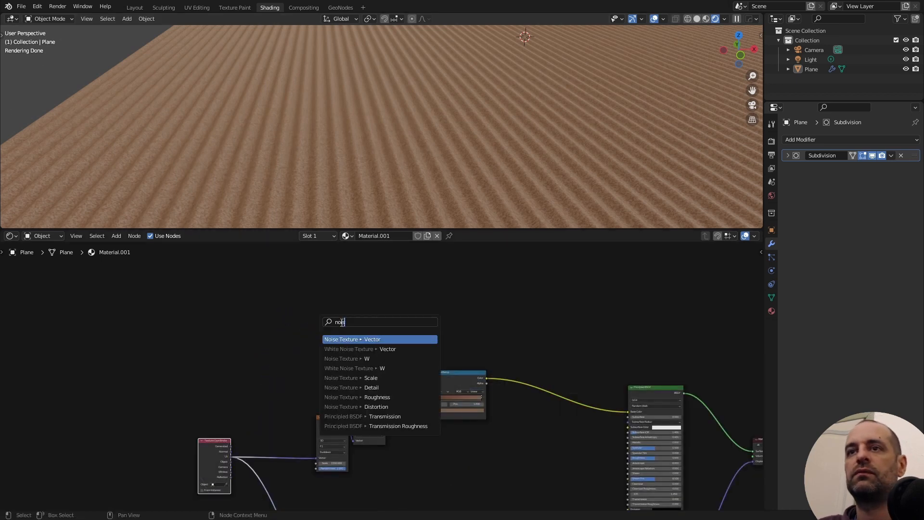
pyautogui.press('Return')
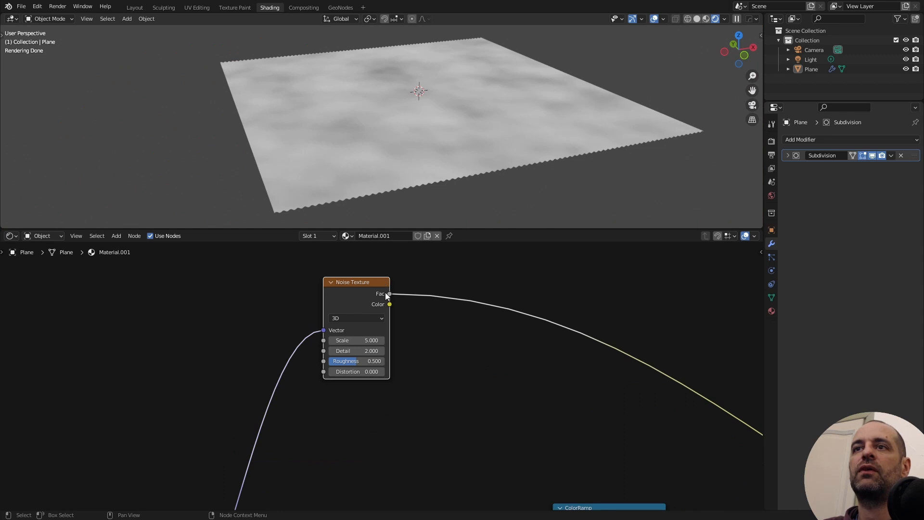
# - Preview the Noise Texture on the plane and set its scale to 40 and distortion to 2.8
pyautogui.moveTo(440, 169); pyautogui.dragTo(457, 144, button='middle')
pyautogui.scroll(2, 368, 328)
pyautogui.click(368, 329)
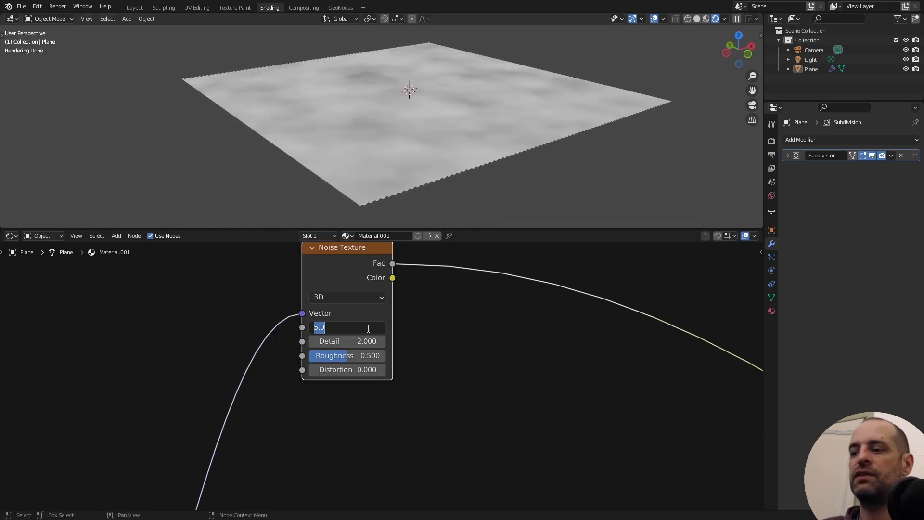
pyautogui.write('40')
pyautogui.press('Return')
pyautogui.moveTo(508, 155); pyautogui.dragTo(489, 160, button='middle')
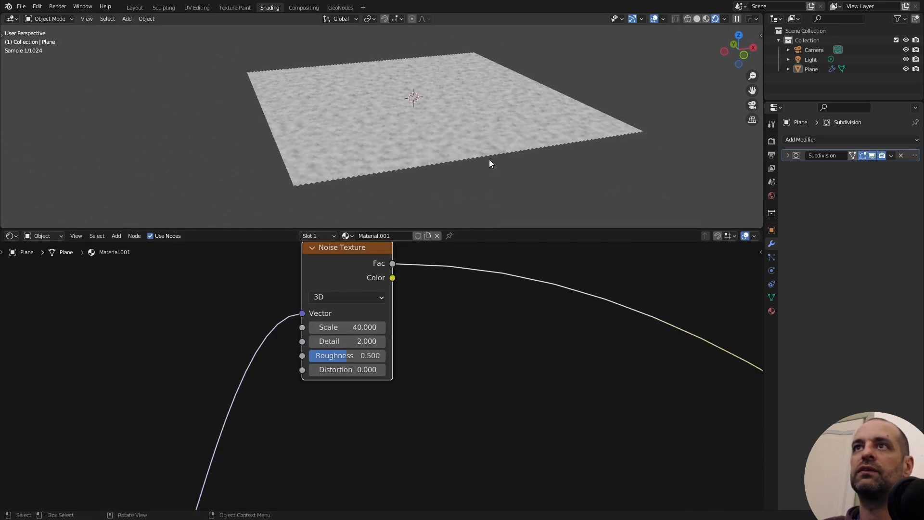
pyautogui.scroll(3, 493, 143)
pyautogui.click(365, 369)
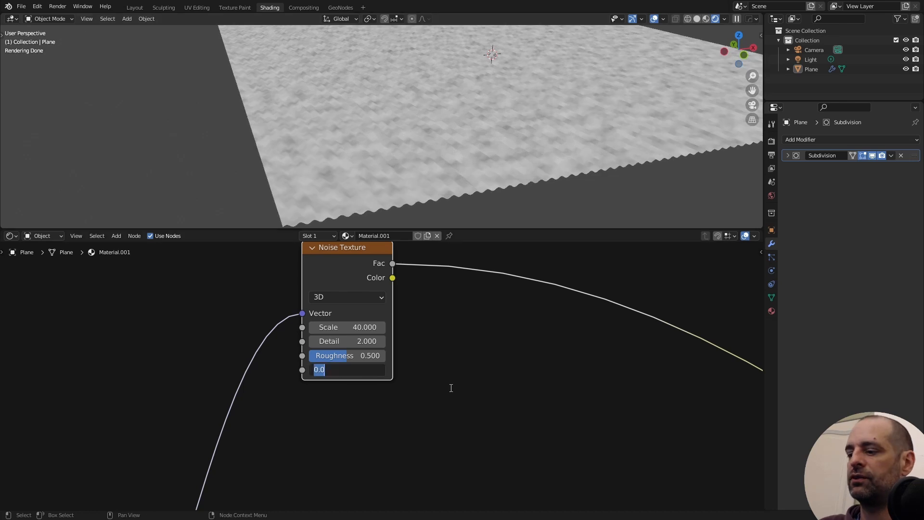
pyautogui.write('2.8')
pyautogui.press('Return')
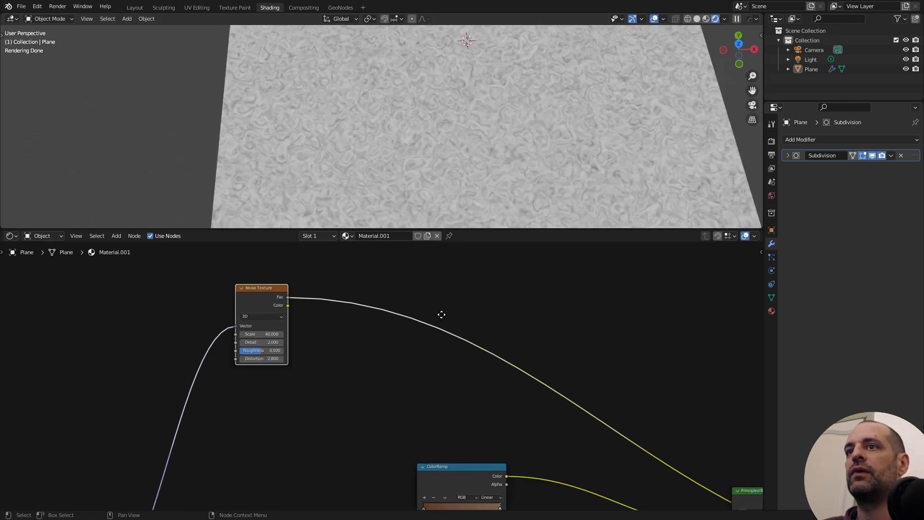
# - Add a Map Range node after the Noise Texture, fed by its Fac output
pyautogui.hotkey('shift', 'a')
pyautogui.click(468, 289)
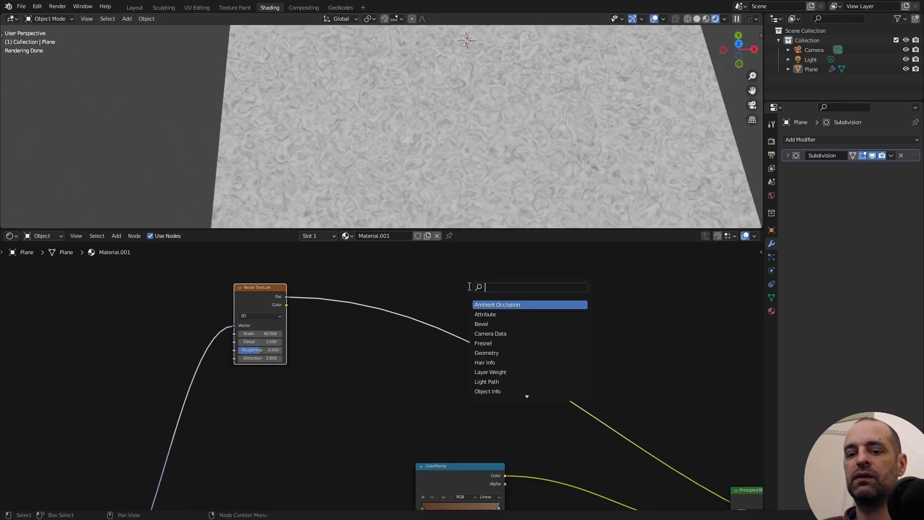
pyautogui.write('map')
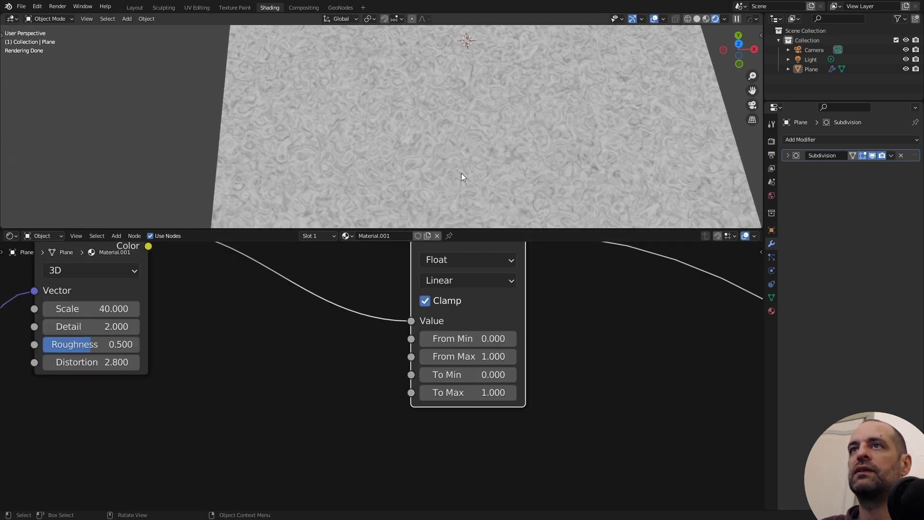
pyautogui.scroll(2, 417, 158)
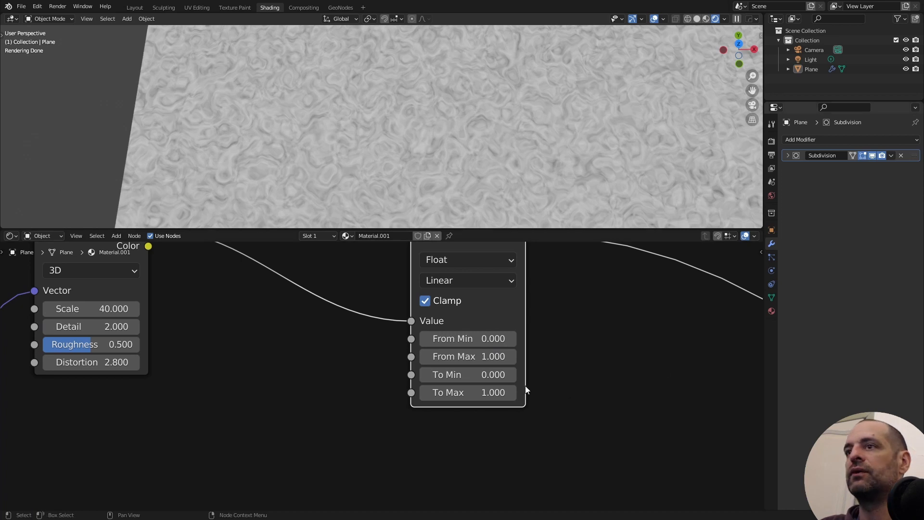
# - Set the Map Range's From Min to 0.68 and From Max to 0.93, and inspect the fibre specks on the plane
pyautogui.click(490, 338)
pyautogui.write('0.68')
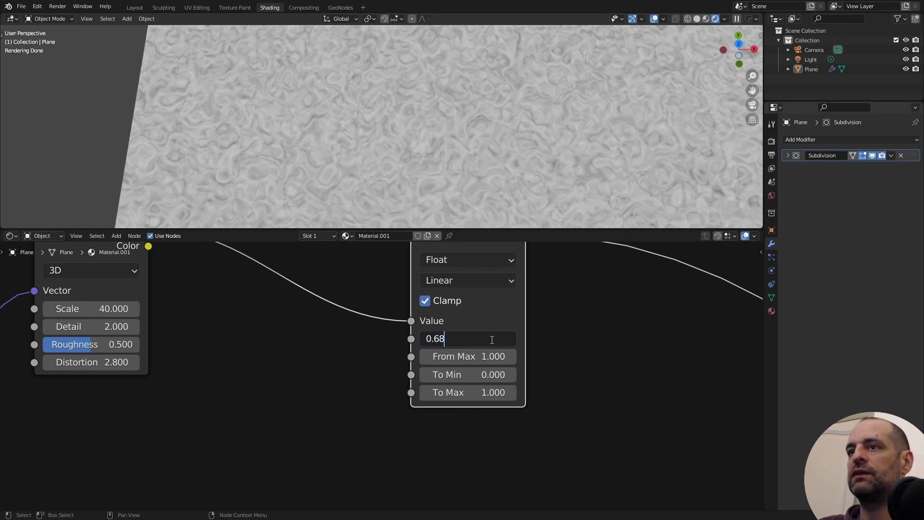
pyautogui.press('Tab')
pyautogui.write('0.93')
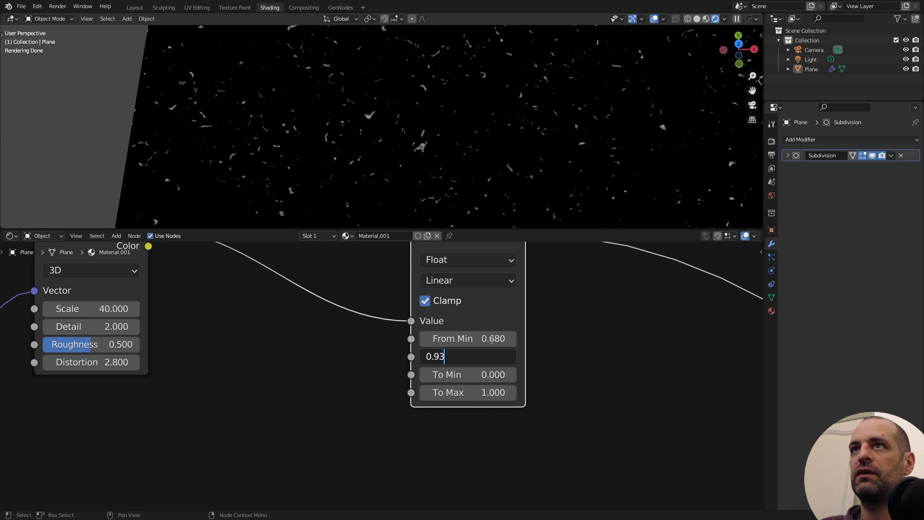
pyautogui.press('Return')
pyautogui.scroll(-3, 507, 135)
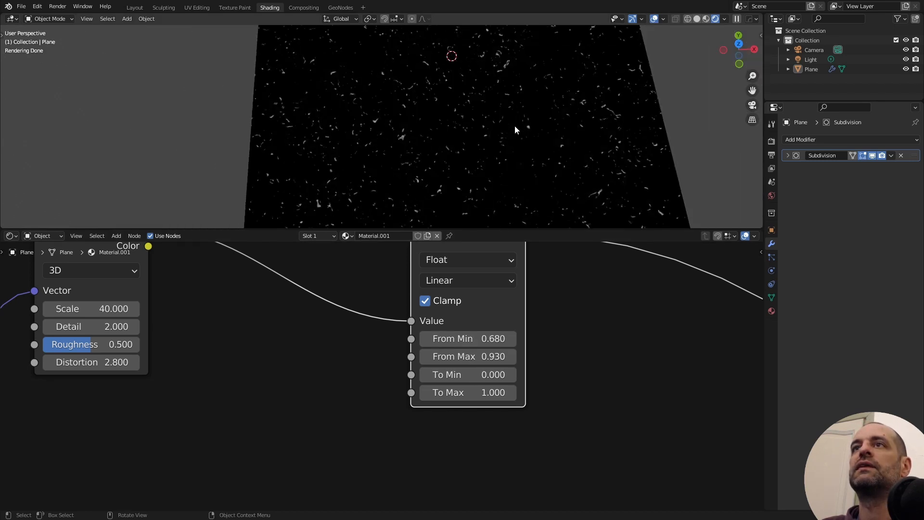
pyautogui.moveTo(515, 125); pyautogui.dragTo(487, 148, button='middle')
pyautogui.scroll(3, 480, 138)
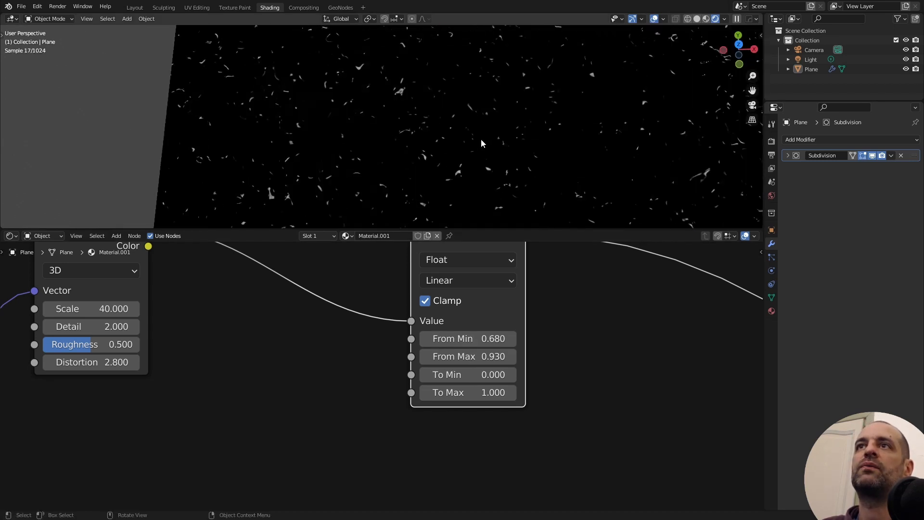
pyautogui.moveTo(383, 133); pyautogui.dragTo(435, 119, button='middle')
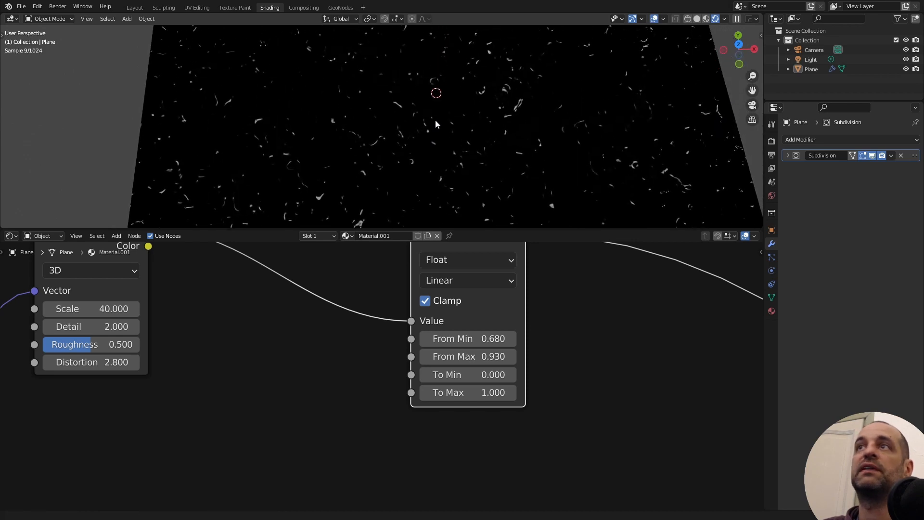
# - Inspect the specks from several angles and preview the Noise Texture's Color output on the plane
pyautogui.scroll(-1, 359, 350)
pyautogui.scroll(-5, 360, 347)
pyautogui.moveTo(335, 329); pyautogui.dragTo(340, 382, button='middle')
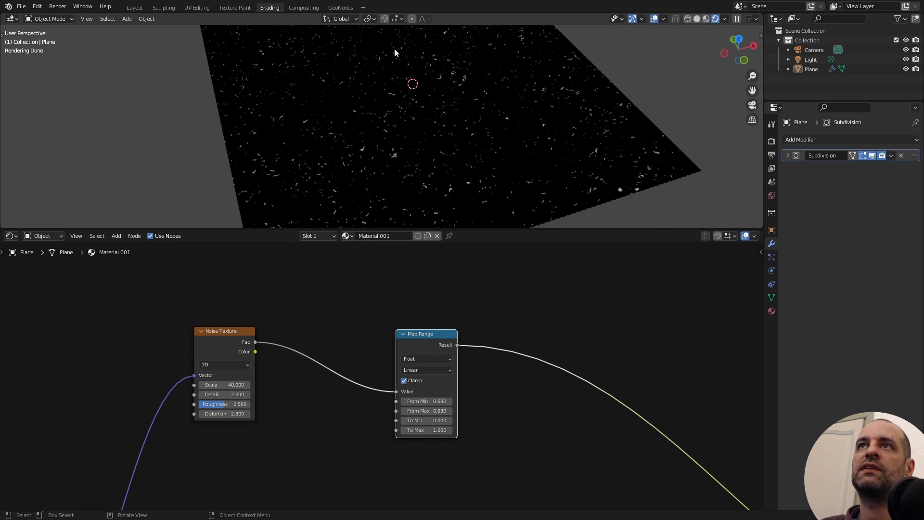
pyautogui.moveTo(512, 148); pyautogui.dragTo(499, 169, button='middle')
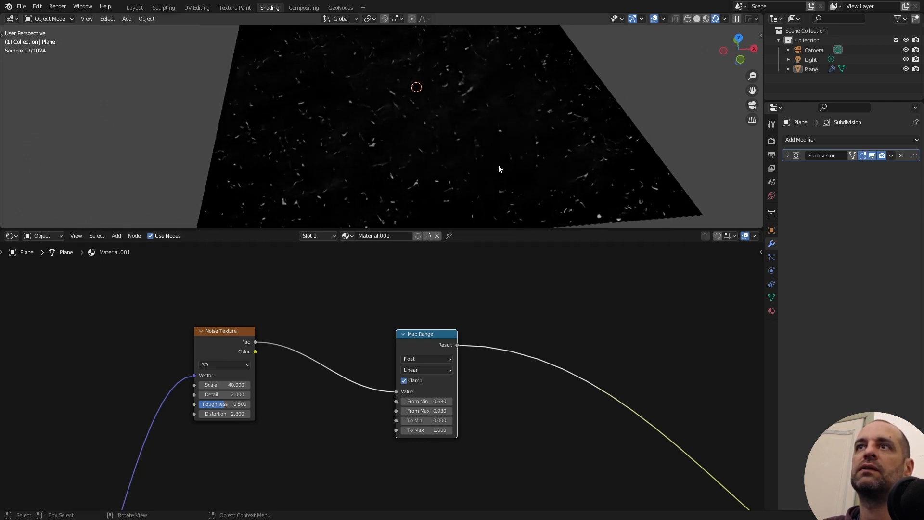
pyautogui.moveTo(409, 312); pyautogui.dragTo(404, 380, button='middle')
pyautogui.moveTo(279, 325); pyautogui.dragTo(276, 351, button='middle')
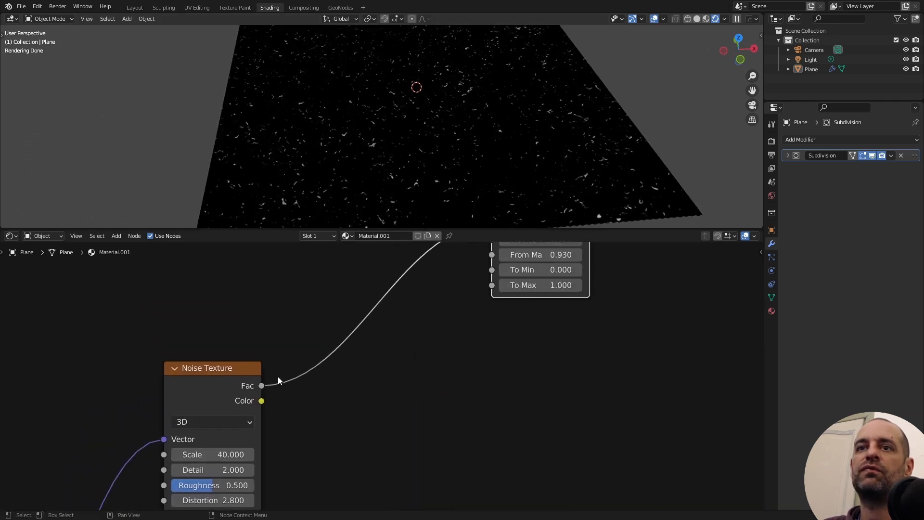
pyautogui.scroll(1, 275, 354)
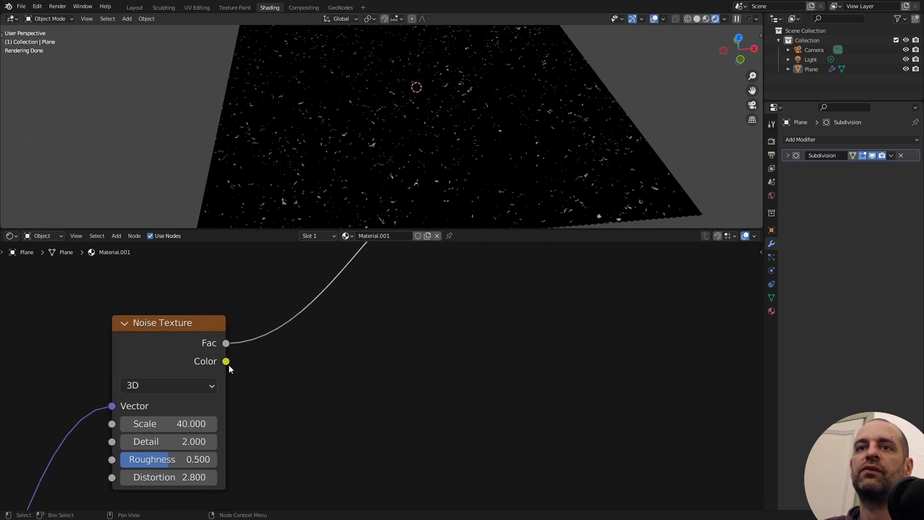
pyautogui.moveTo(226, 361); pyautogui.dragTo(329, 347)
pyautogui.keyDown('ctrl'); pyautogui.keyDown('shift'); pyautogui.click(195, 356); pyautogui.keyUp('shift'); pyautogui.keyUp('ctrl')
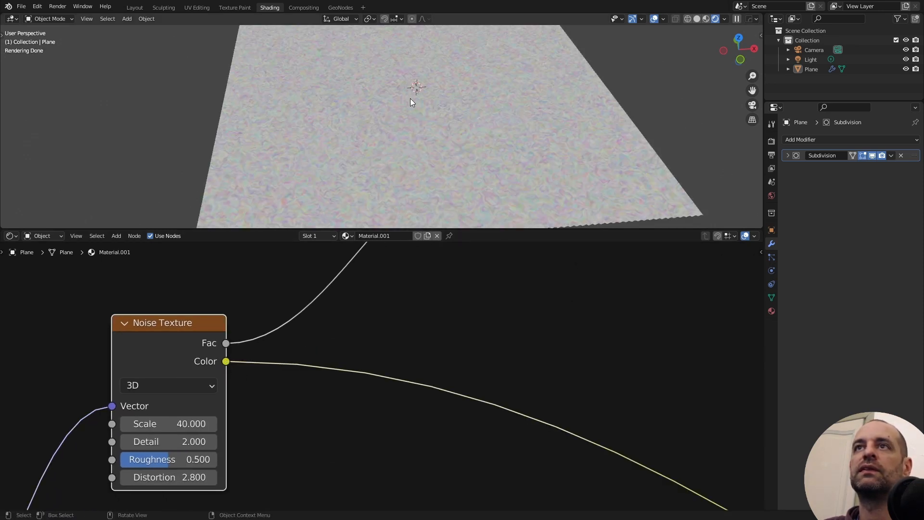
# - Add a Separate RGB node fed by the Noise Texture's Color output and preview its R channel
pyautogui.moveTo(410, 98); pyautogui.dragTo(412, 127, button='middle')
pyautogui.scroll(3, 411, 126)
pyautogui.moveTo(326, 340); pyautogui.dragTo(378, 337, button='middle')
pyautogui.hotkey('shift', 'a')
pyautogui.write('s')
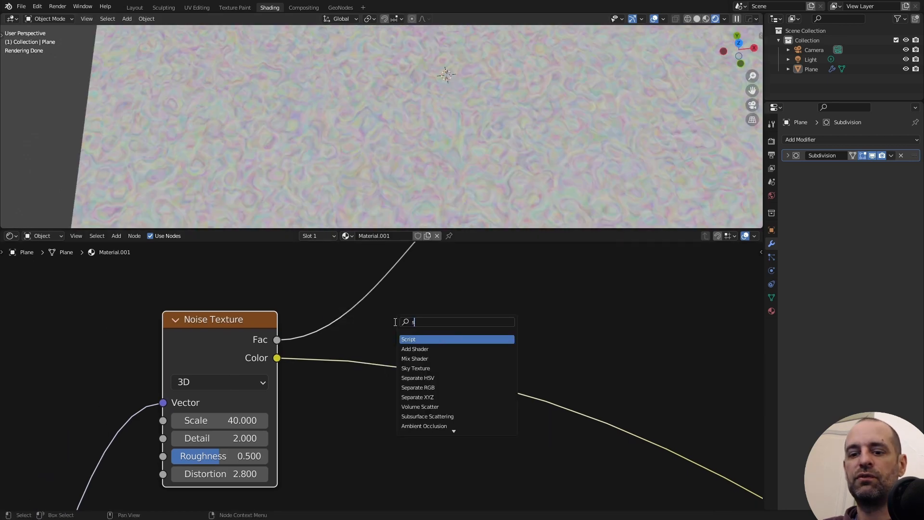
pyautogui.write('sep')
pyautogui.click(418, 349)
pyautogui.click(445, 372)
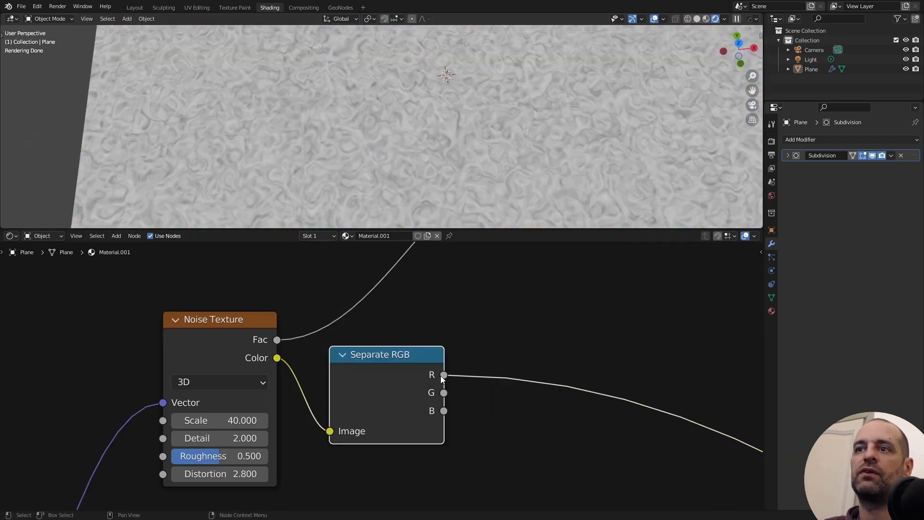
# - Compare the Noise Texture's Fac output with the Separate RGB's G and B channels on the plane
pyautogui.keyDown('ctrl'); pyautogui.keyDown('shift'); pyautogui.click(244, 334); pyautogui.keyUp('shift'); pyautogui.keyUp('ctrl')
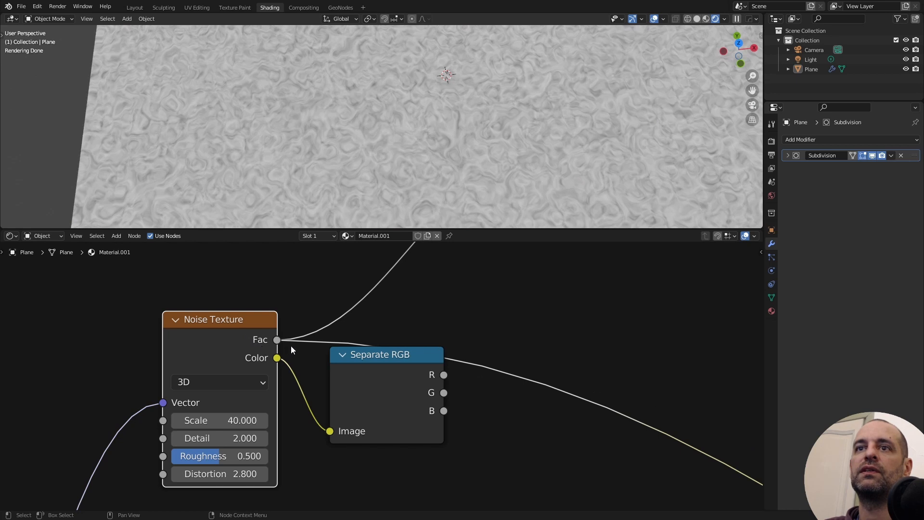
pyautogui.click(338, 385)
pyautogui.moveTo(458, 391); pyautogui.dragTo(412, 350, button='middle')
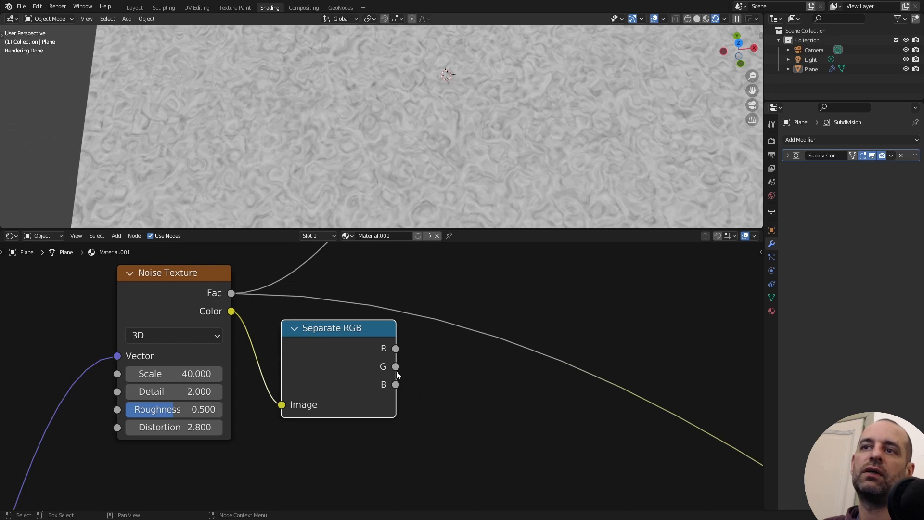
pyautogui.keyDown('ctrl'); pyautogui.keyDown('shift'); pyautogui.click(358, 361); pyautogui.keyUp('shift'); pyautogui.keyUp('ctrl')
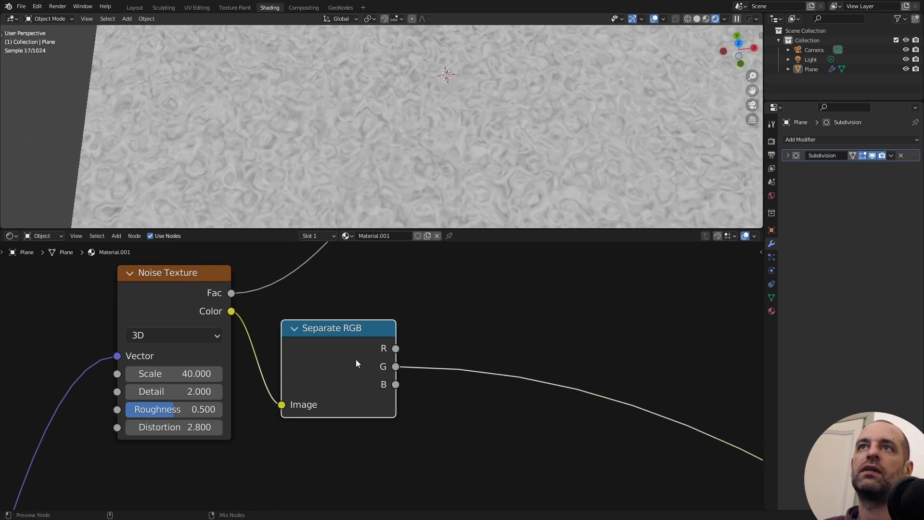
pyautogui.keyDown('ctrl'); pyautogui.keyDown('shift'); pyautogui.click(359, 372); pyautogui.keyUp('shift'); pyautogui.keyUp('ctrl')
# - Duplicate the Map Range node below the original and feed its Value from the Separate RGB's G output
pyautogui.scroll(-4, 365, 305)
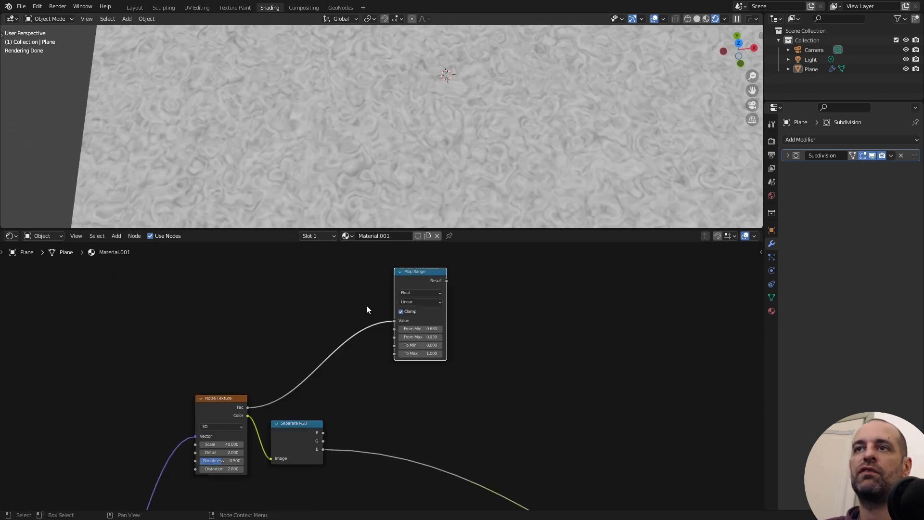
pyautogui.hotkey('shift', 'd')
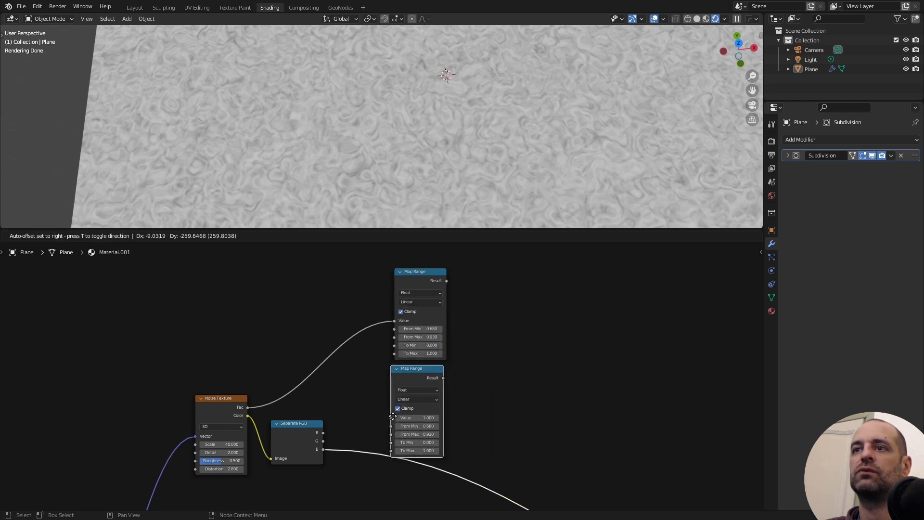
pyautogui.moveTo(357, 385); pyautogui.dragTo(358, 363, button='middle')
pyautogui.scroll(4, 358, 363)
pyautogui.moveTo(328, 389); pyautogui.dragTo(423, 358)
# - Place another copy of the Map Range below the second one, with its Value driven by the B output
pyautogui.click(452, 300)
pyautogui.hotkey('shift', 'd')
pyautogui.click(451, 435)
pyautogui.moveTo(347, 324); pyautogui.dragTo(441, 415)
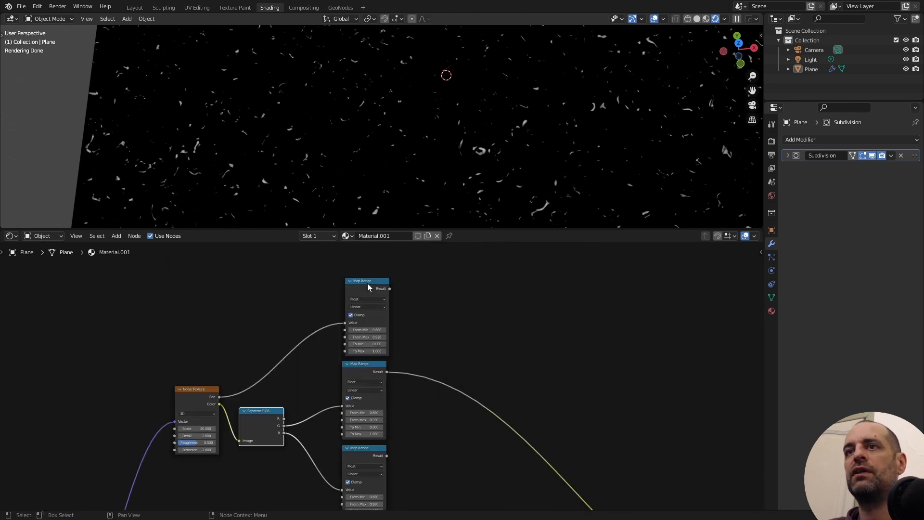
# - Preview the first and third Map Range results on the plane to compare their speck patterns
pyautogui.keyDown('ctrl'); pyautogui.keyDown('shift'); pyautogui.click(369, 285); pyautogui.keyUp('shift'); pyautogui.keyUp('ctrl')
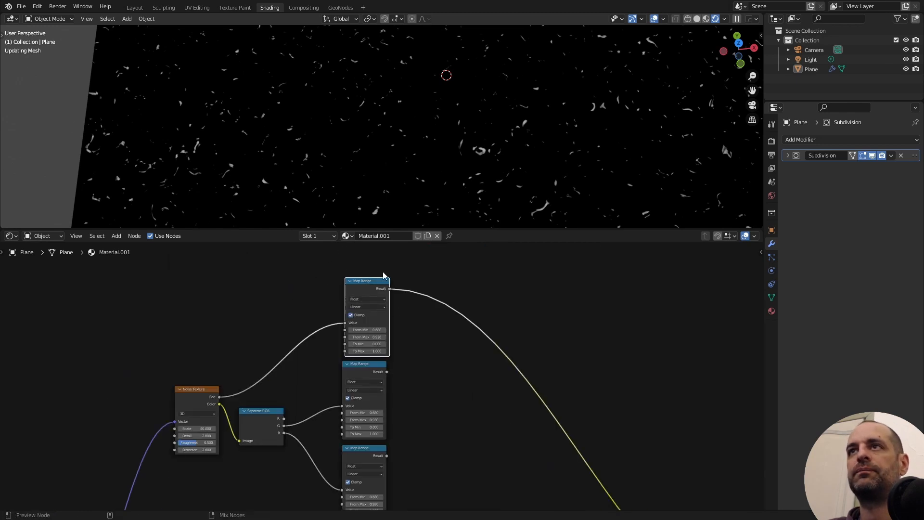
pyautogui.keyDown('ctrl'); pyautogui.keyDown('shift'); pyautogui.click(365, 451); pyautogui.keyUp('shift'); pyautogui.keyUp('ctrl')
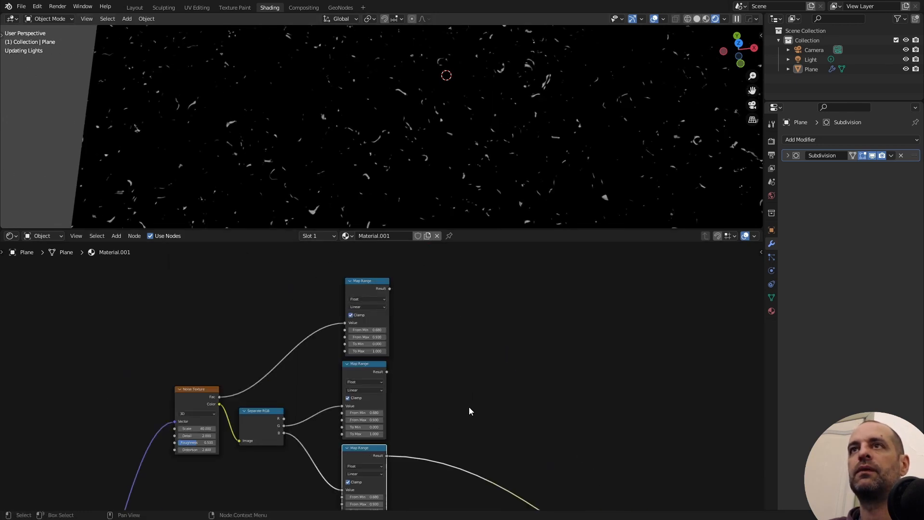
pyautogui.scroll(-2, 291, 349)
pyautogui.scroll(3, 261, 372)
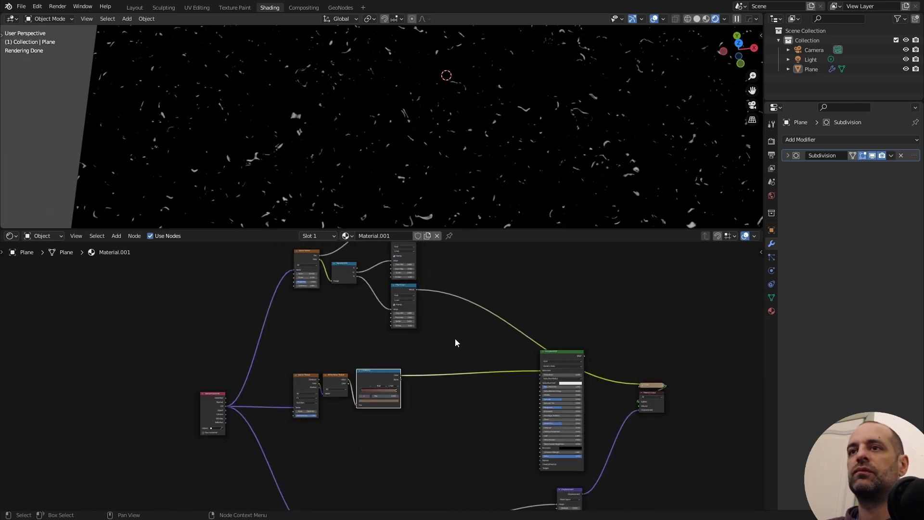
# - Insert a chain of three MixRGB nodes between the ColorRamp and the Principled BSDF's Base Color
pyautogui.moveTo(456, 340); pyautogui.dragTo(351, 378, button='middle')
pyautogui.scroll(2, 417, 371)
pyautogui.moveTo(446, 385); pyautogui.dragTo(413, 307, button='middle')
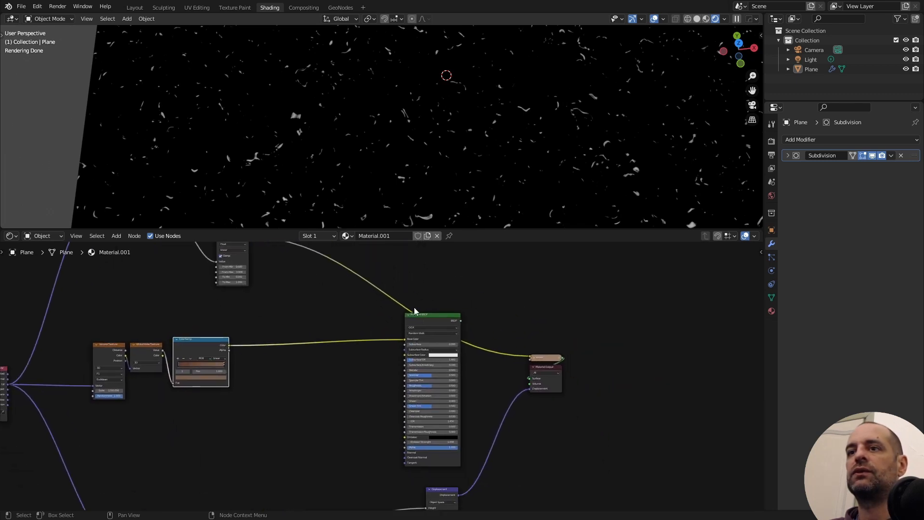
pyautogui.hotkey('shift', 'a')
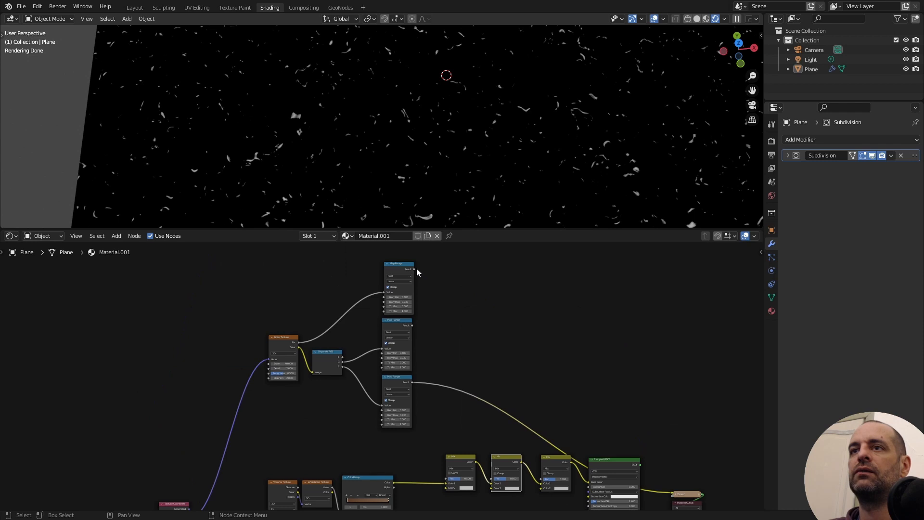
# - Connect the three Map Range results to the Fac inputs of the three Mix nodes in order
pyautogui.moveTo(417, 268); pyautogui.dragTo(447, 478)
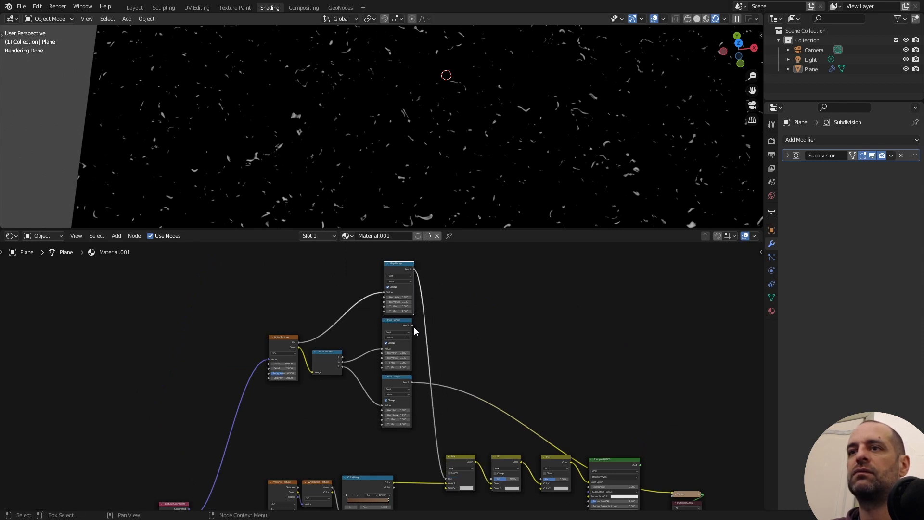
pyautogui.moveTo(412, 325); pyautogui.dragTo(493, 478)
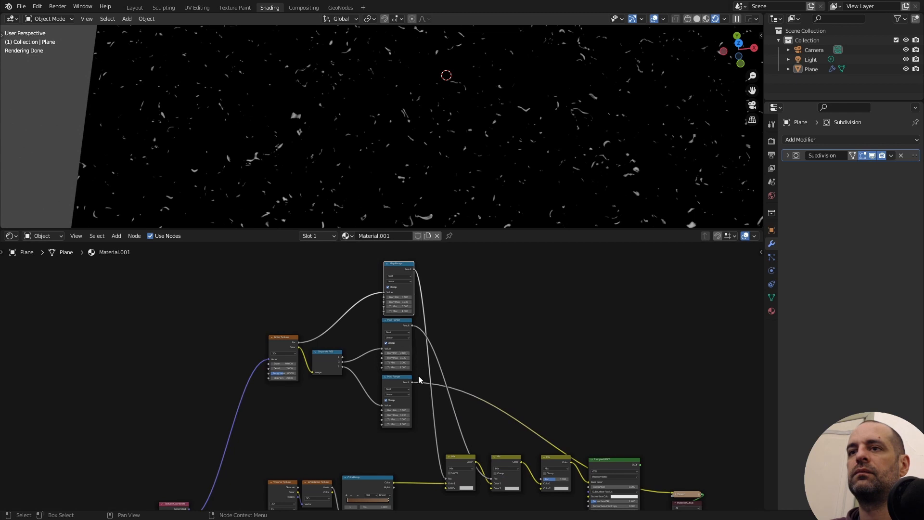
pyautogui.moveTo(412, 381); pyautogui.dragTo(543, 479)
# - Set the first Mix node's Color2 to a very dark brown, hex 1C0D07
pyautogui.moveTo(472, 445); pyautogui.dragTo(507, 381, button='middle')
pyautogui.scroll(2, 507, 382)
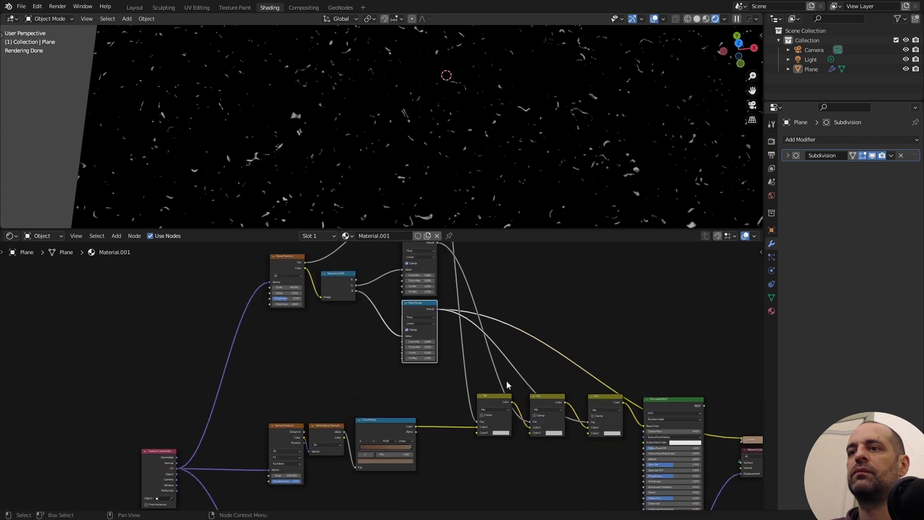
pyautogui.scroll(3, 506, 380)
pyautogui.moveTo(483, 298); pyautogui.dragTo(492, 340, button='middle')
pyautogui.moveTo(500, 383); pyautogui.dragTo(479, 286, button='middle')
pyautogui.scroll(2, 487, 359)
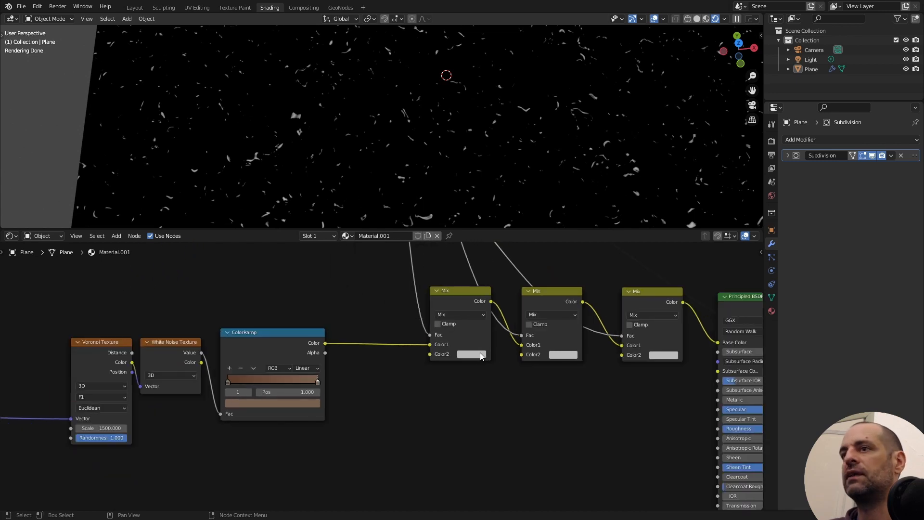
pyautogui.click(475, 353)
pyautogui.click(534, 280)
pyautogui.moveTo(493, 282); pyautogui.dragTo(491, 285)
pyautogui.click(532, 287)
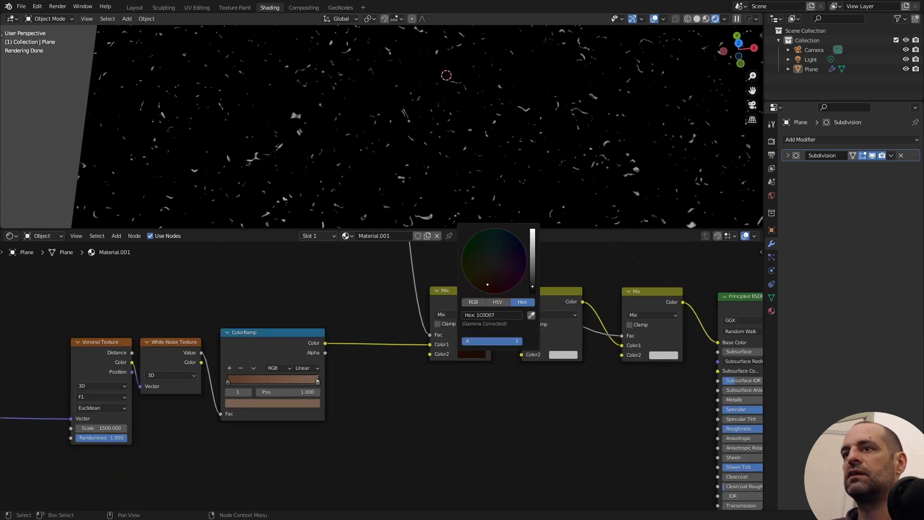
# - Set Color2 to light beige on the second Mix node and to a muted reddish brown on the third
pyautogui.click(563, 355)
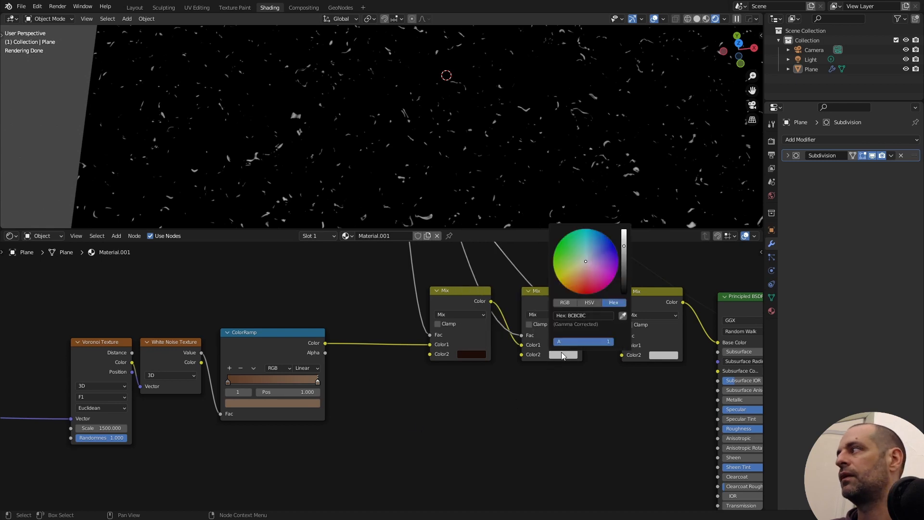
pyautogui.moveTo(581, 268); pyautogui.dragTo(582, 267)
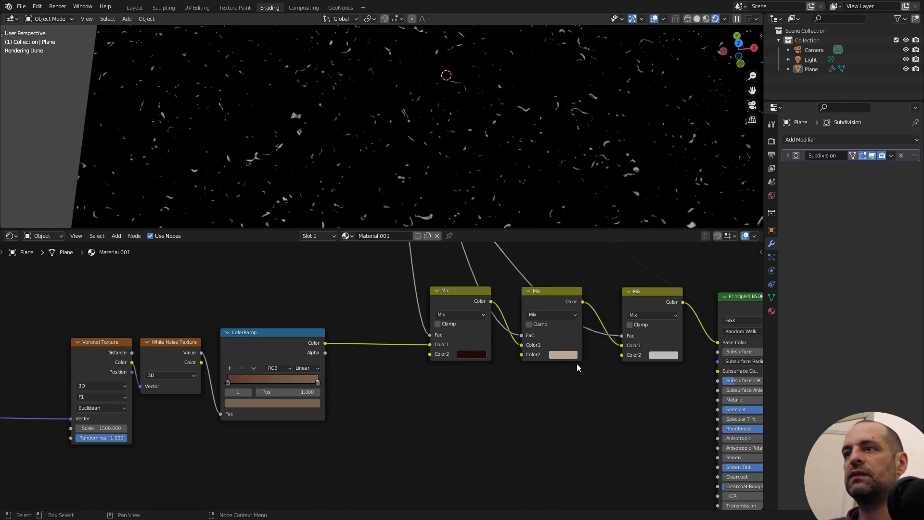
pyautogui.click(662, 355)
pyautogui.click(681, 275)
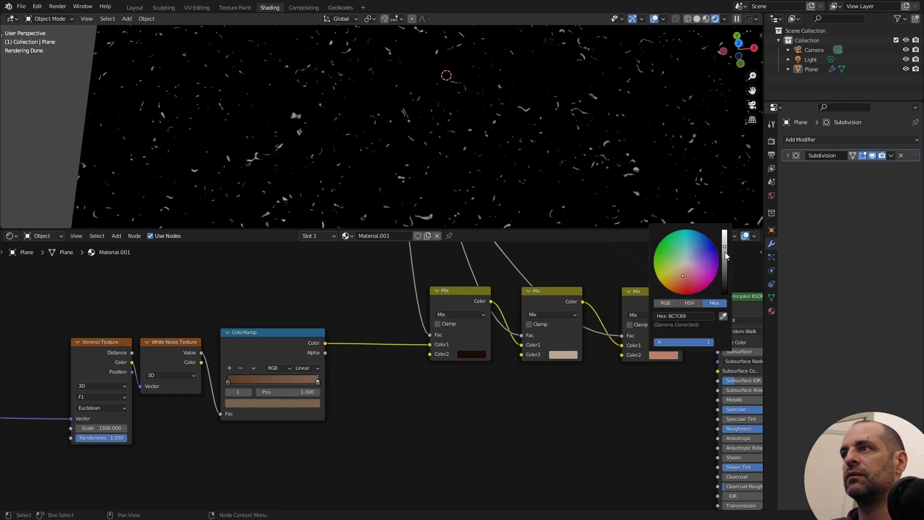
# - Preview the Principled BSDF on the plane and examine the coloured fibres on the corrugated surface
pyautogui.scroll(-2, 569, 345)
pyautogui.keyDown('ctrl'); pyautogui.keyDown('shift'); pyautogui.click(561, 327); pyautogui.keyUp('shift'); pyautogui.keyUp('ctrl')
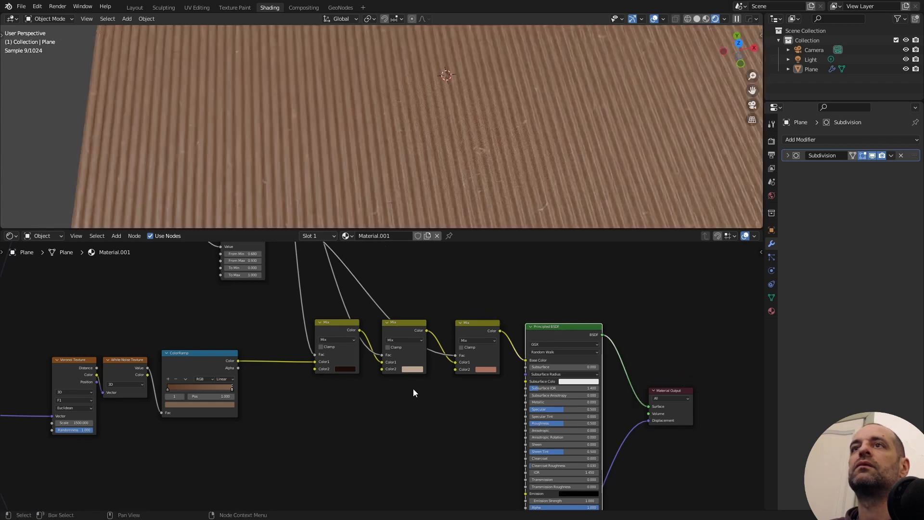
pyautogui.moveTo(548, 166); pyautogui.dragTo(305, 163, button='middle')
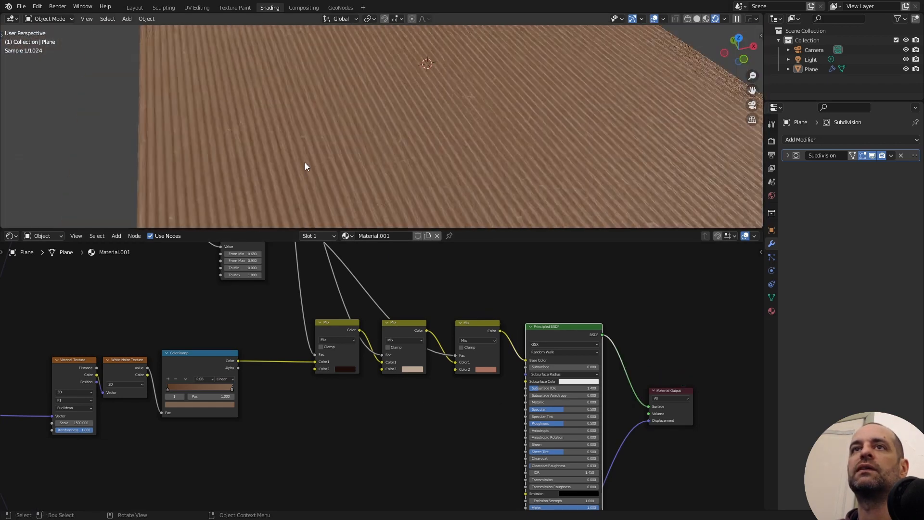
pyautogui.moveTo(629, 116); pyautogui.dragTo(481, 122, button='middle')
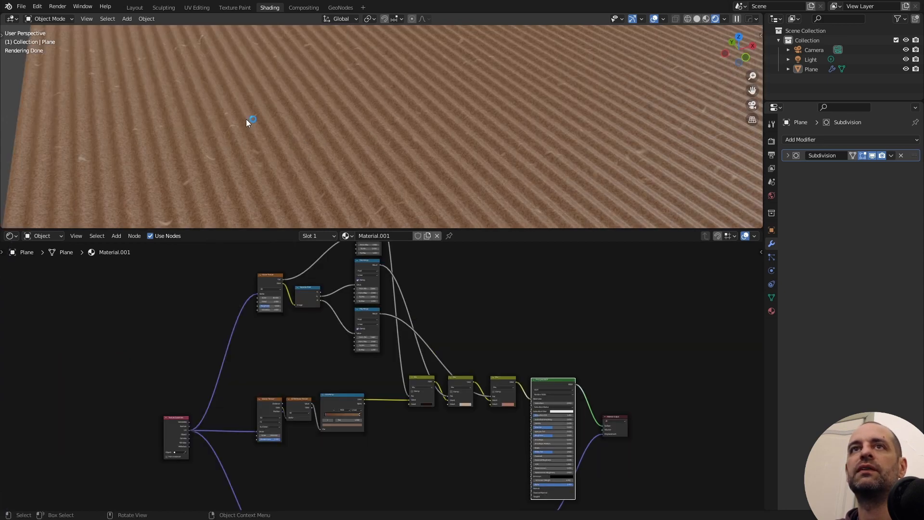
pyautogui.scroll(3, 482, 378)
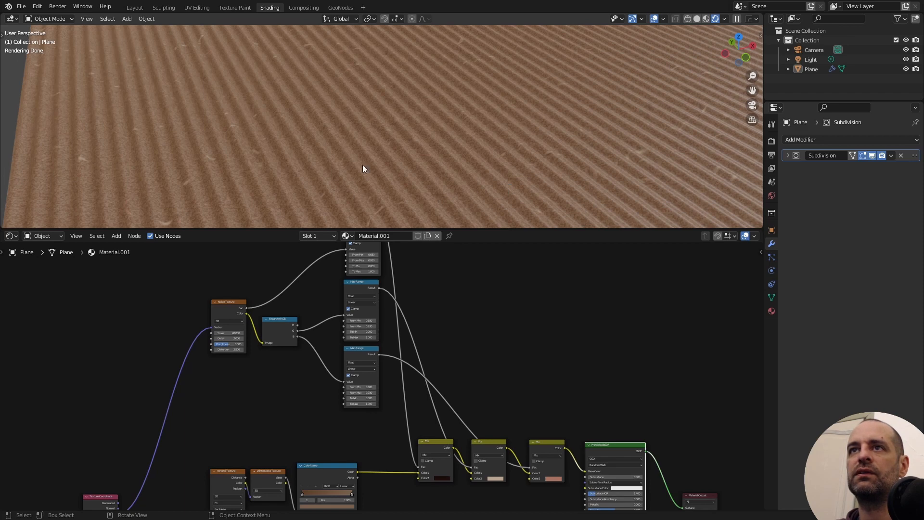
pyautogui.moveTo(472, 310); pyautogui.dragTo(407, 399, button='middle')
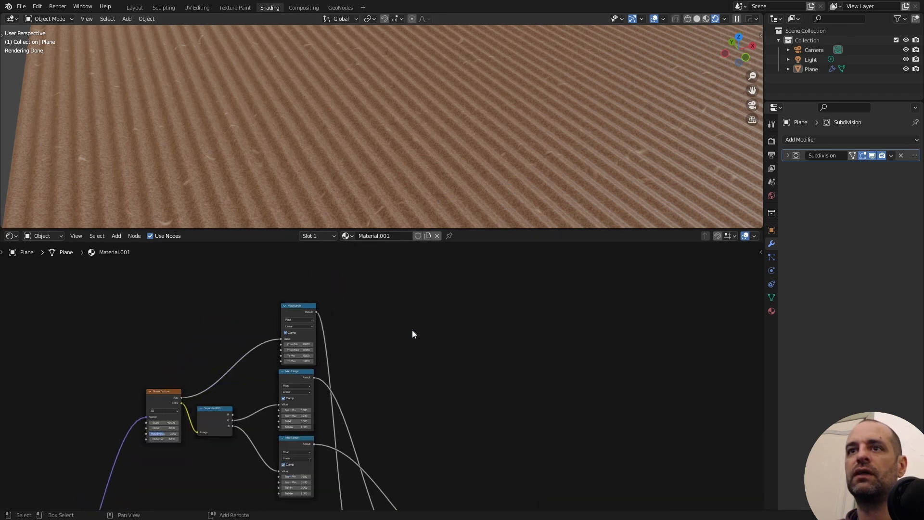
pyautogui.hotkey('shift', 'a')
pyautogui.click(412, 329)
pyautogui.press('Escape')
# - Set the first Map Range's To Max to 2 to strengthen the dark fibres
pyautogui.scroll(3, 364, 355)
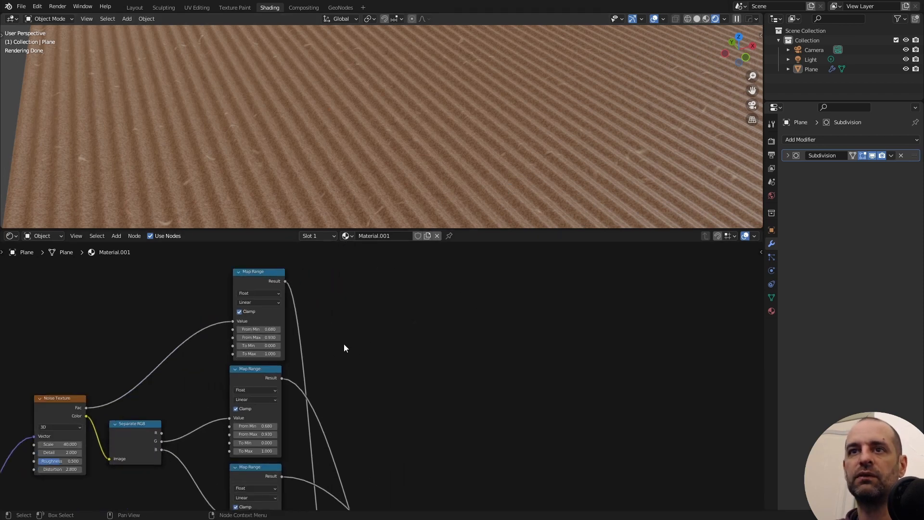
pyautogui.click(266, 354)
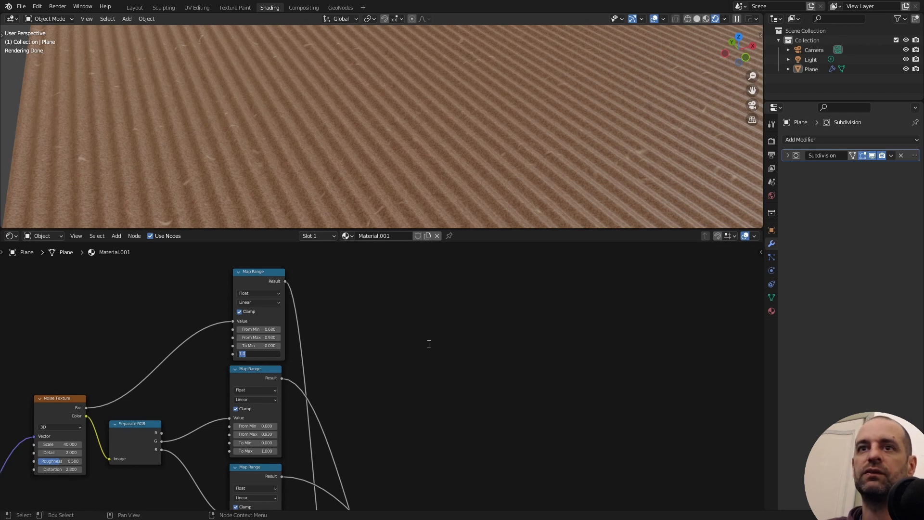
pyautogui.write('2')
pyautogui.press('Return')
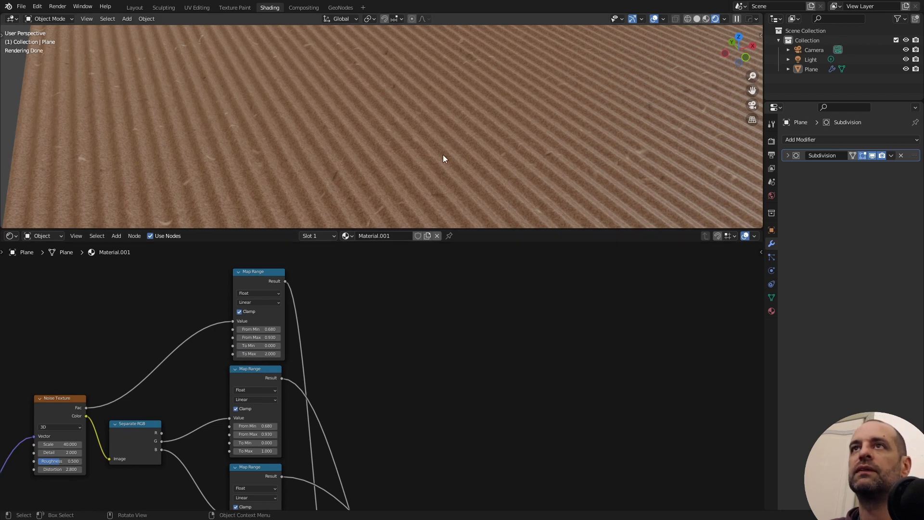
pyautogui.scroll(-5, 462, 149)
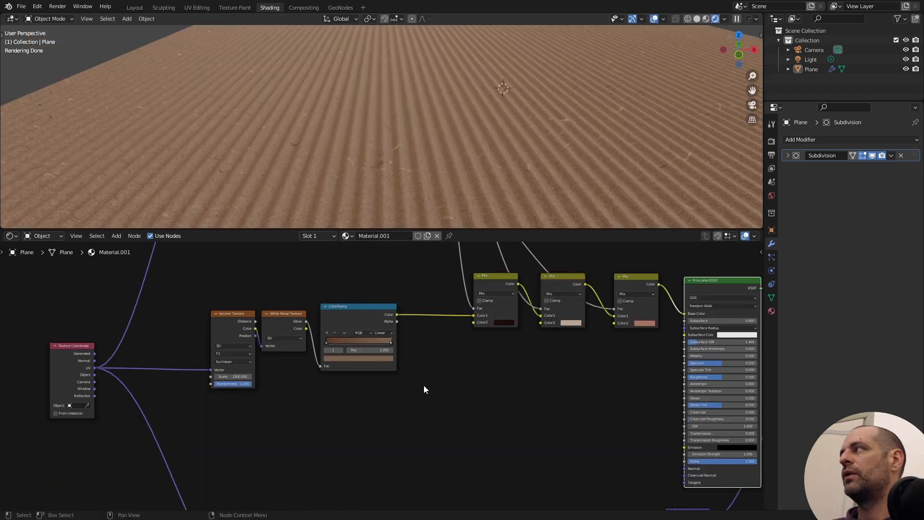
pyautogui.scroll(5, 423, 385)
pyautogui.moveTo(415, 342); pyautogui.dragTo(362, 399, button='middle')
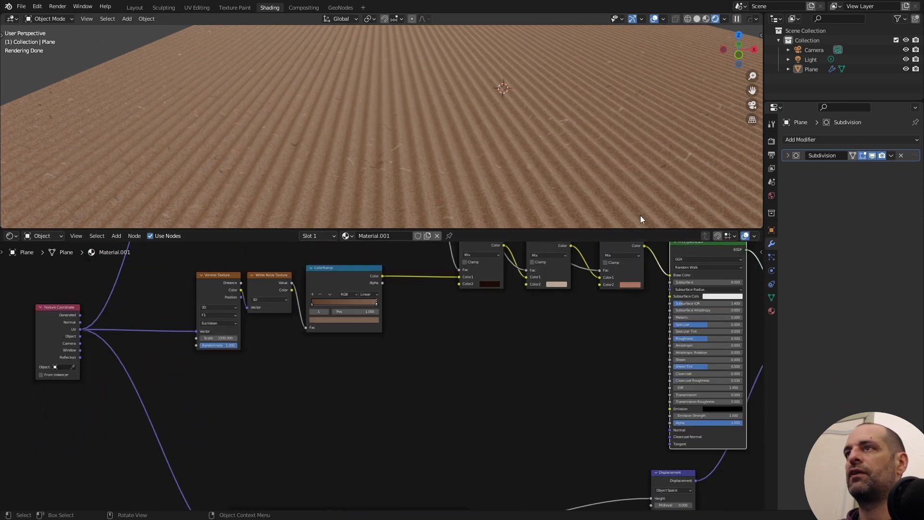
# - Add a Map Range node below the ColorRamp and feed it the White Noise Texture's Value output
pyautogui.moveTo(504, 367); pyautogui.dragTo(464, 406, button='middle')
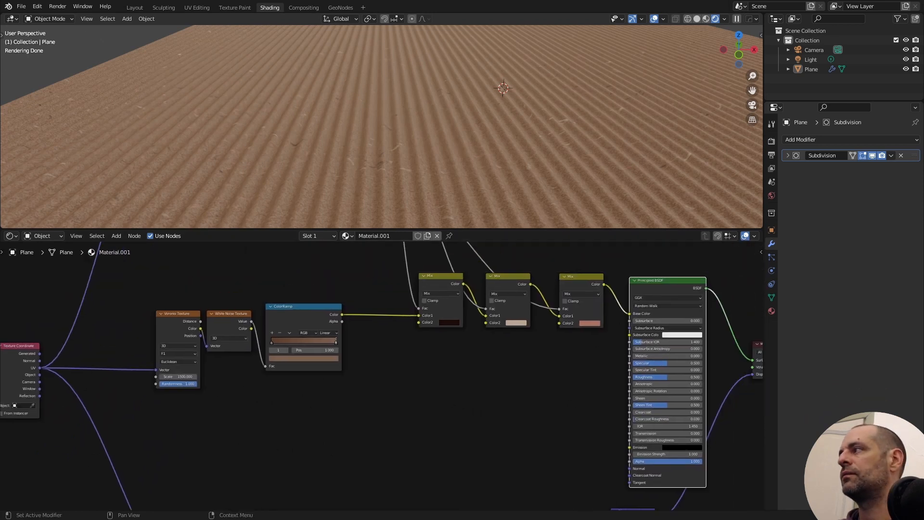
pyautogui.hotkey('shift', 'a')
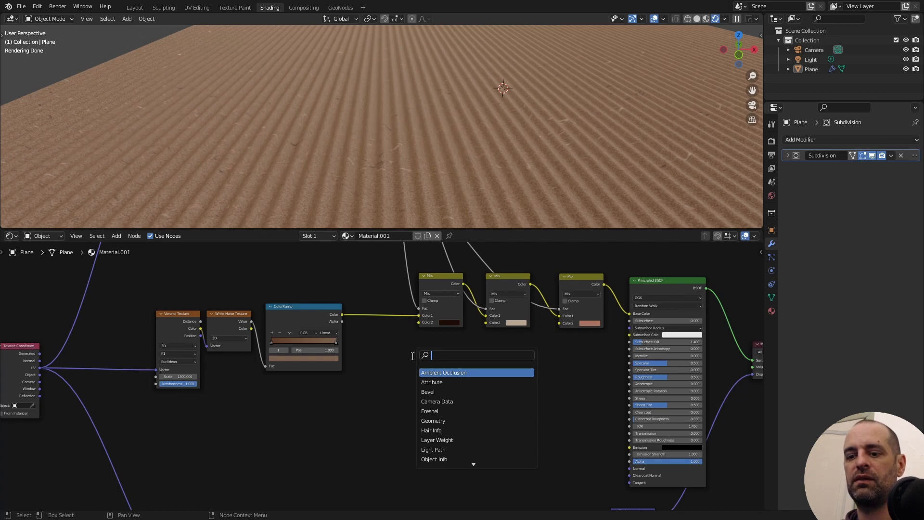
pyautogui.write('map')
pyautogui.click(431, 392)
pyautogui.click(435, 376)
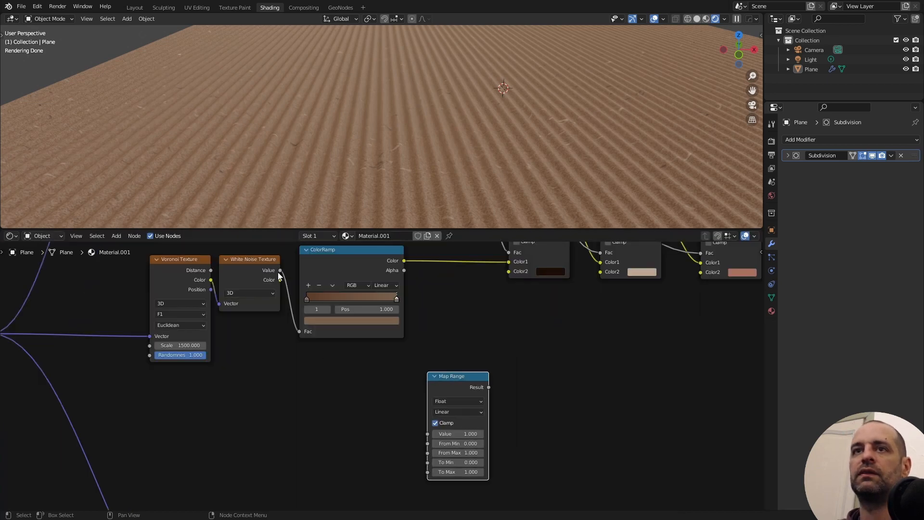
pyautogui.moveTo(280, 270); pyautogui.dragTo(428, 434)
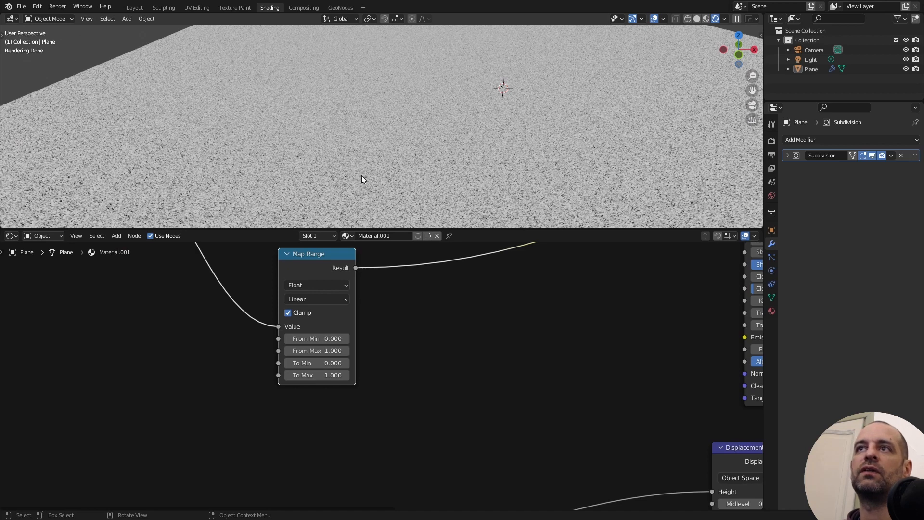
# - Set the new Map Range's To Min to 0.75 and connect its Result to the Principled BSDF's Roughness
pyautogui.scroll(1, 356, 354)
pyautogui.doubleClick(296, 359)
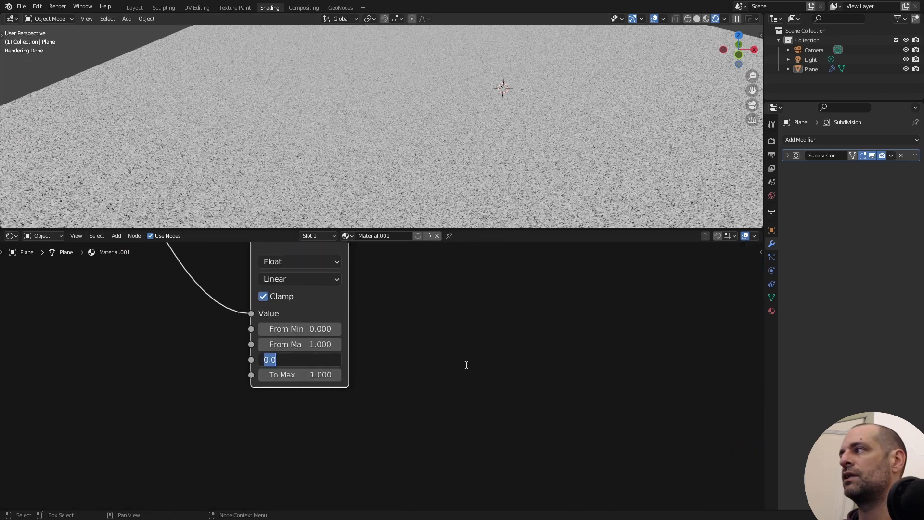
pyautogui.write('0.75')
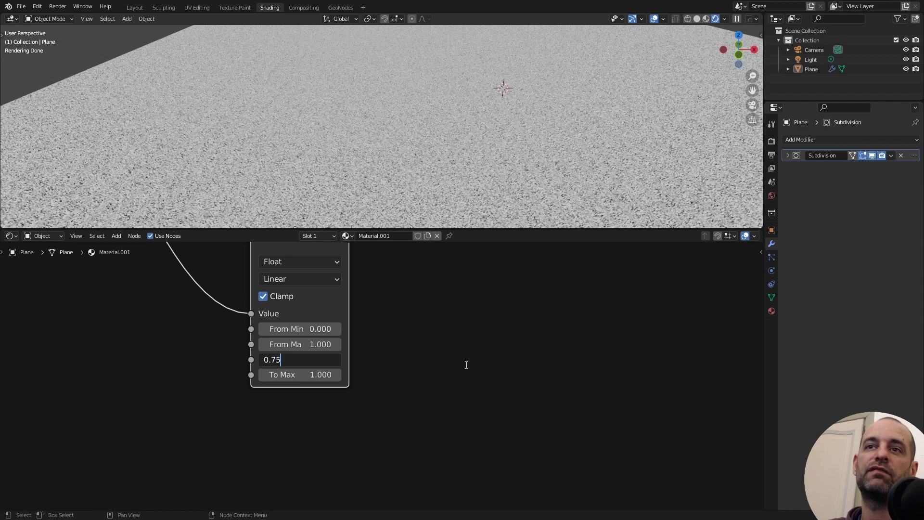
pyautogui.press('Return')
pyautogui.scroll(-3, 352, 384)
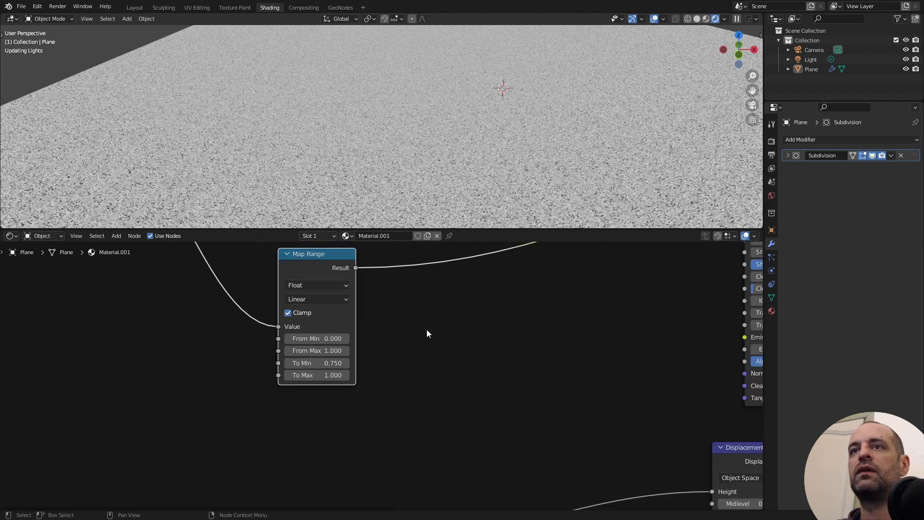
pyautogui.moveTo(427, 331); pyautogui.dragTo(317, 415, button='middle')
pyautogui.moveTo(247, 350); pyautogui.dragTo(636, 298)
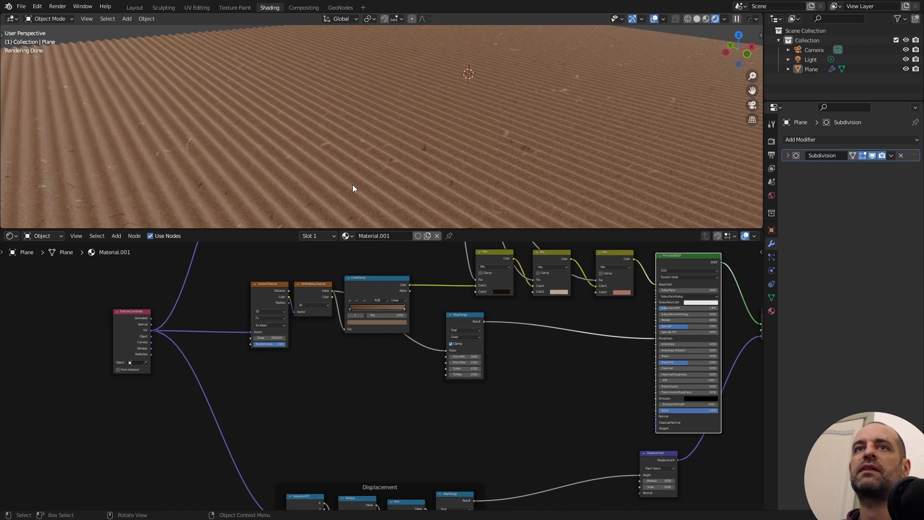
# - Examine the cardboard surface with the varied roughness from several angles and distances
pyautogui.moveTo(352, 184); pyautogui.dragTo(459, 157, button='middle')
pyautogui.moveTo(342, 178); pyautogui.dragTo(421, 183, button='middle')
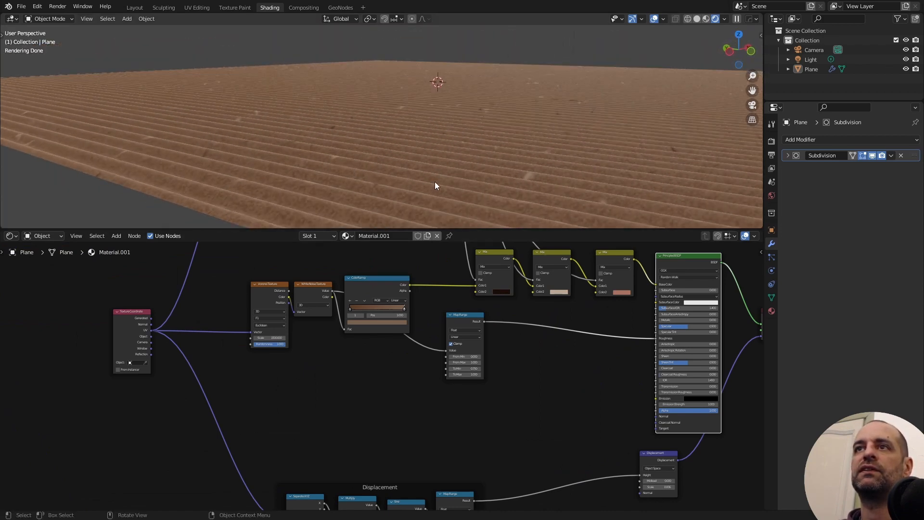
pyautogui.scroll(-5, 517, 173)
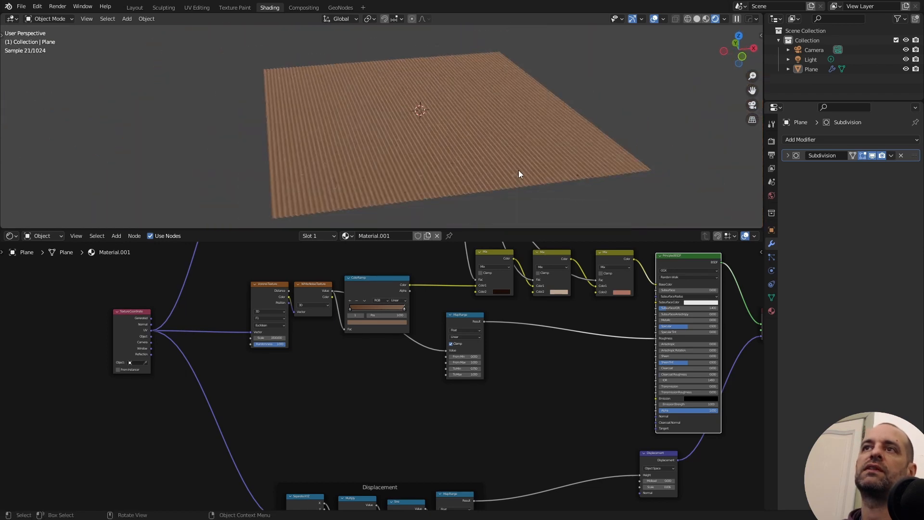
pyautogui.moveTo(519, 169); pyautogui.dragTo(487, 169, button='middle')
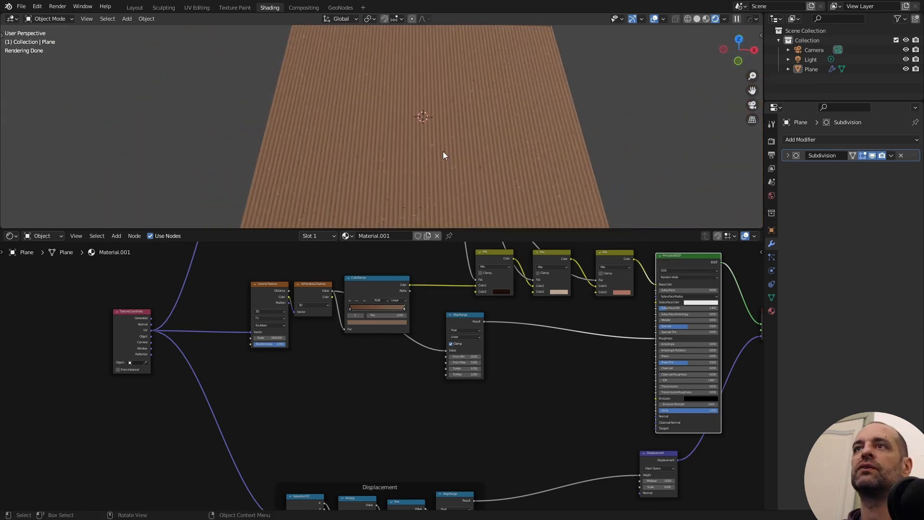
pyautogui.scroll(3, 468, 175)
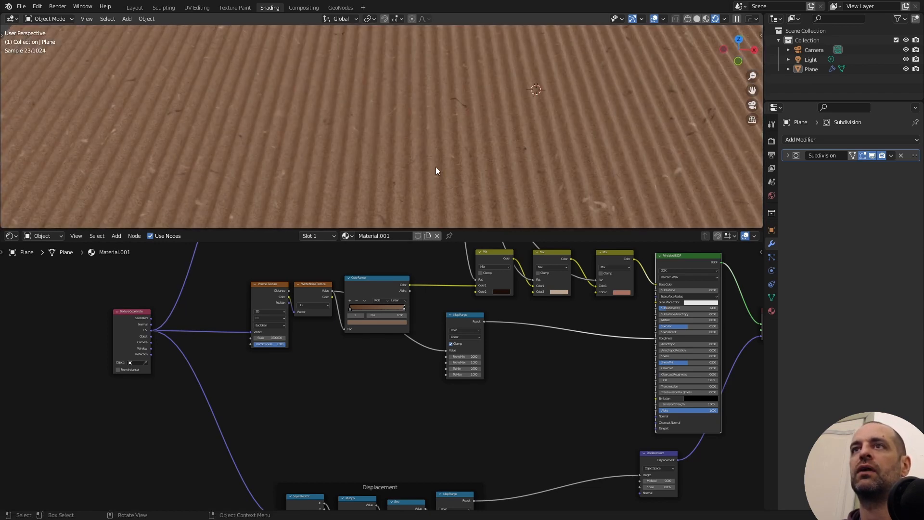
pyautogui.scroll(-1, 415, 162)
pyautogui.hotkey('shift', 'a')
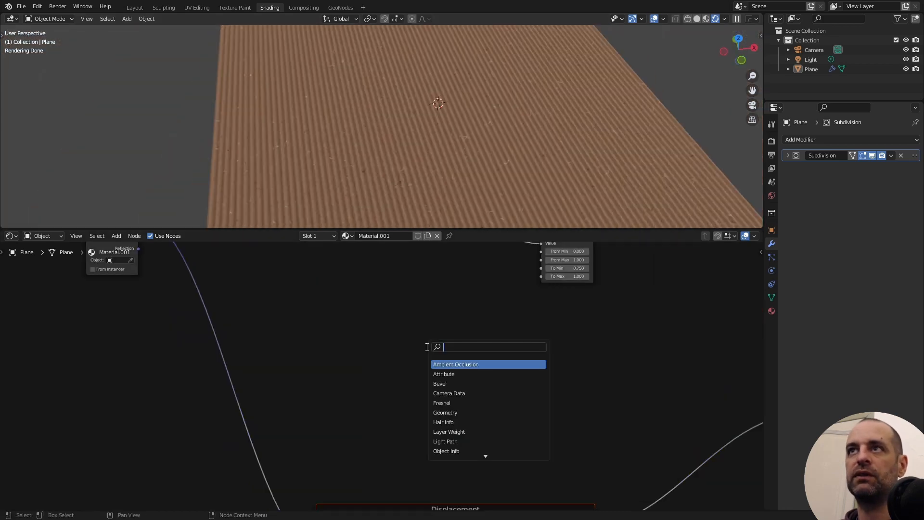
pyautogui.press('Escape')
pyautogui.scroll(4, 471, 167)
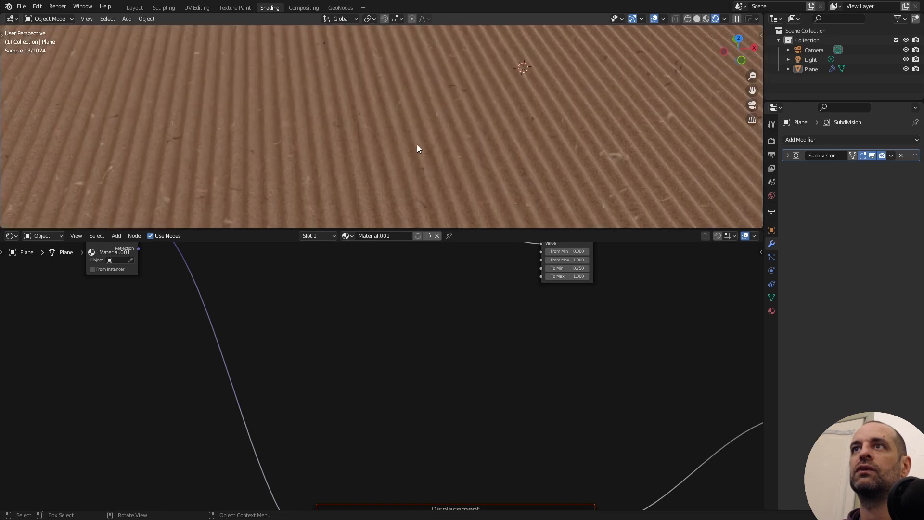
pyautogui.moveTo(455, 146); pyautogui.dragTo(474, 131, button='middle')
pyautogui.scroll(-4, 472, 129)
# - Add a Noise Texture node below the roughness Map Range and feed its Vector from the Texture Coordinate's UV output
pyautogui.moveTo(452, 305); pyautogui.dragTo(447, 341, button='middle')
pyautogui.hotkey('shift', 'a')
pyautogui.write('s')
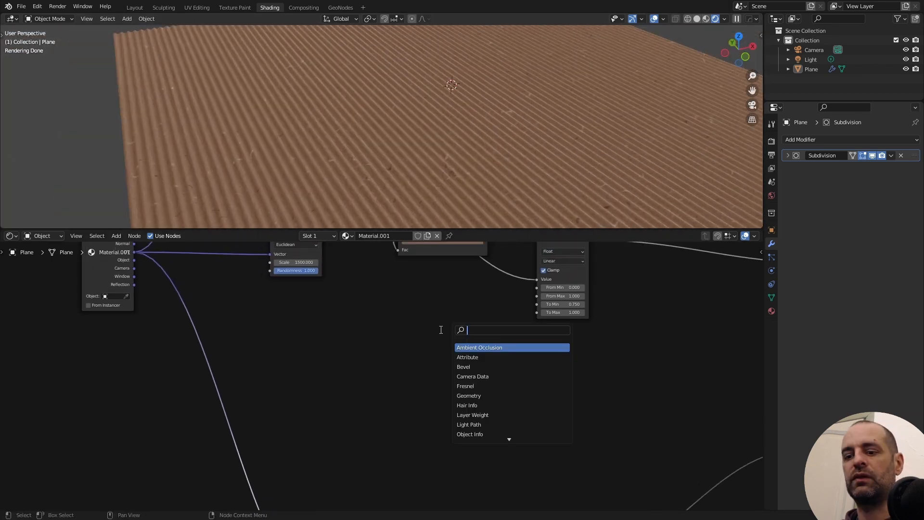
pyautogui.write('nopi')
pyautogui.press('BackSpace')
pyautogui.press('BackSpace')
pyautogui.press('Return')
pyautogui.click(459, 339)
pyautogui.moveTo(219, 314); pyautogui.dragTo(431, 407)
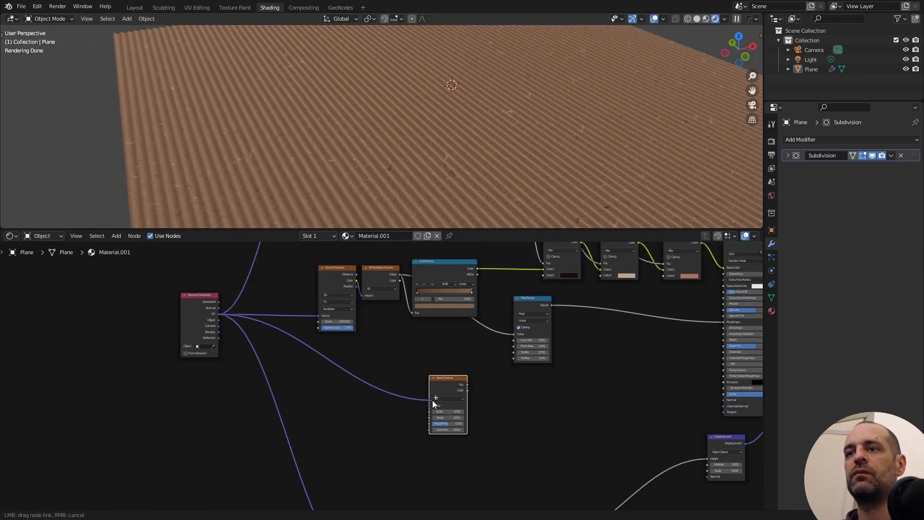
# - Set the new Noise Texture's Scale to 750
pyautogui.moveTo(514, 394); pyautogui.dragTo(446, 350, button='middle')
pyautogui.scroll(9, 416, 359)
pyautogui.click(350, 373)
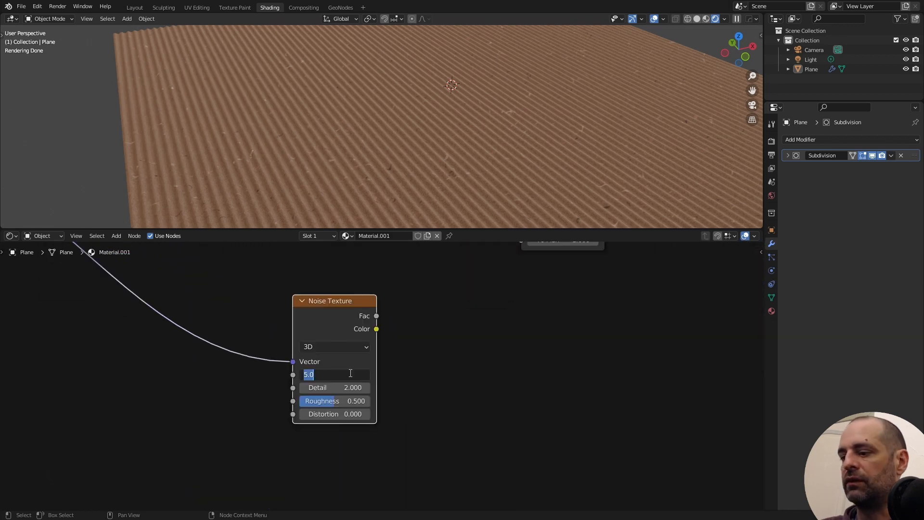
pyautogui.write('750')
pyautogui.press('Return')
# - Add a Bump node beside the Noise Texture and connect the noise Fac to its Height
pyautogui.scroll(-3, 363, 351)
pyautogui.hotkey('shift', 'a')
pyautogui.write('bum')
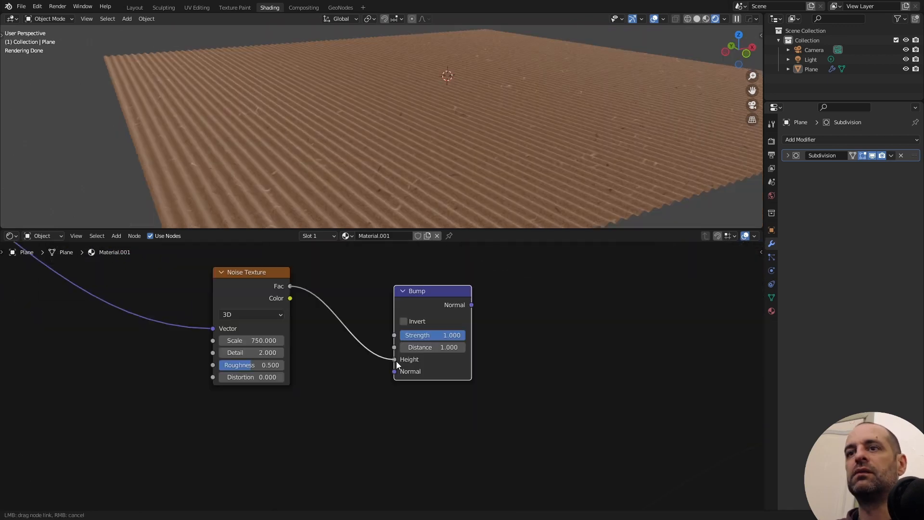
pyautogui.scroll(-3, 319, 350)
pyautogui.keyDown('ctrl'); pyautogui.scroll(-2, 456, 330); pyautogui.keyUp('ctrl')
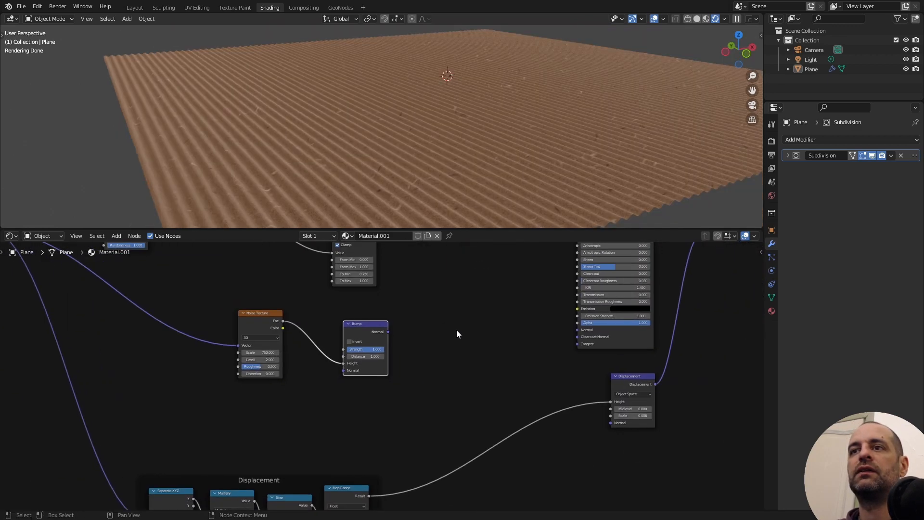
# - Set the Bump node's Distance to 0.001 and connect its Normal output to the Principled BSDF's Normal input
pyautogui.scroll(2, 337, 344)
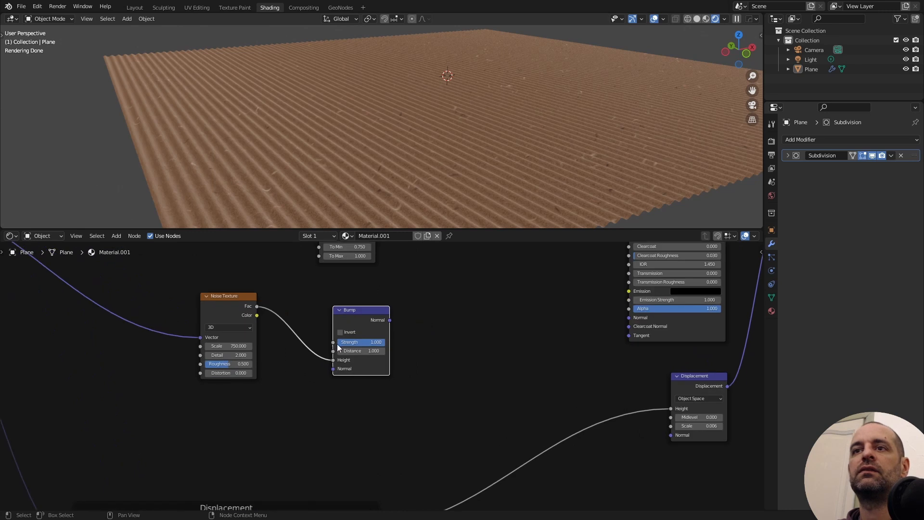
pyautogui.click(379, 352)
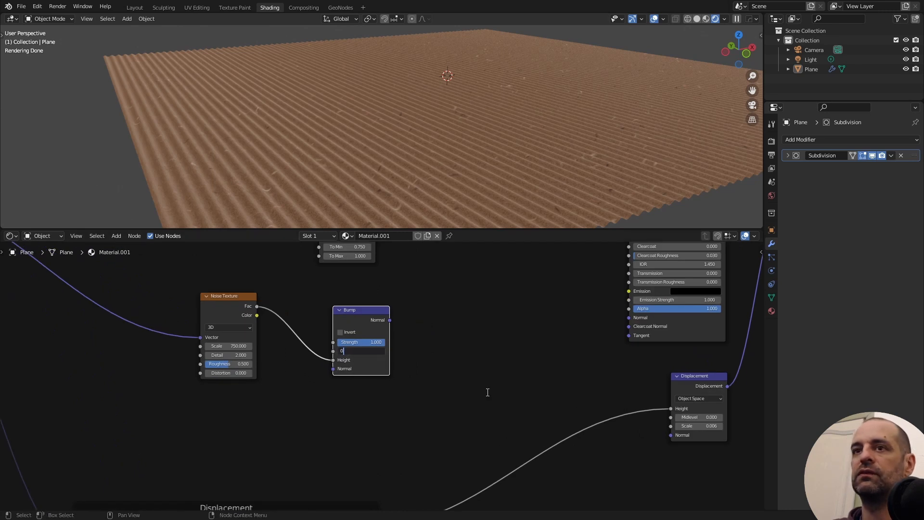
pyautogui.press('Return')
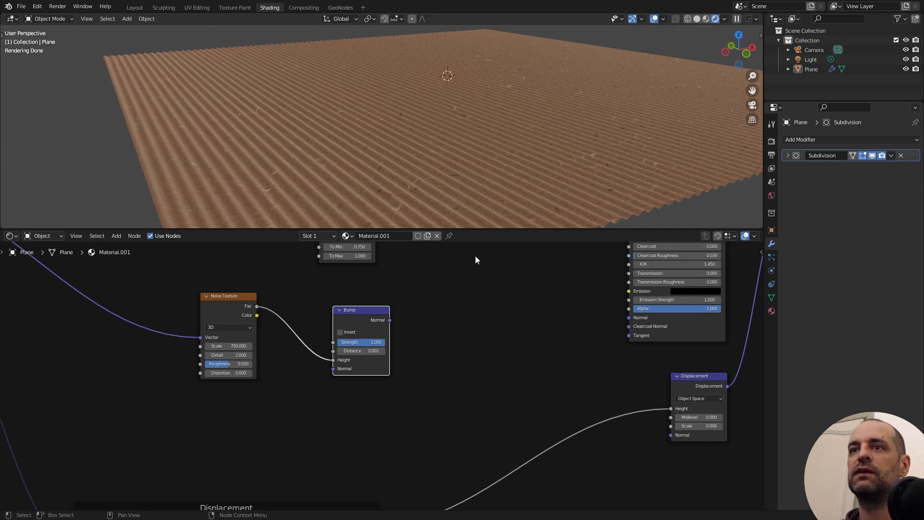
pyautogui.moveTo(362, 347); pyautogui.dragTo(596, 346)
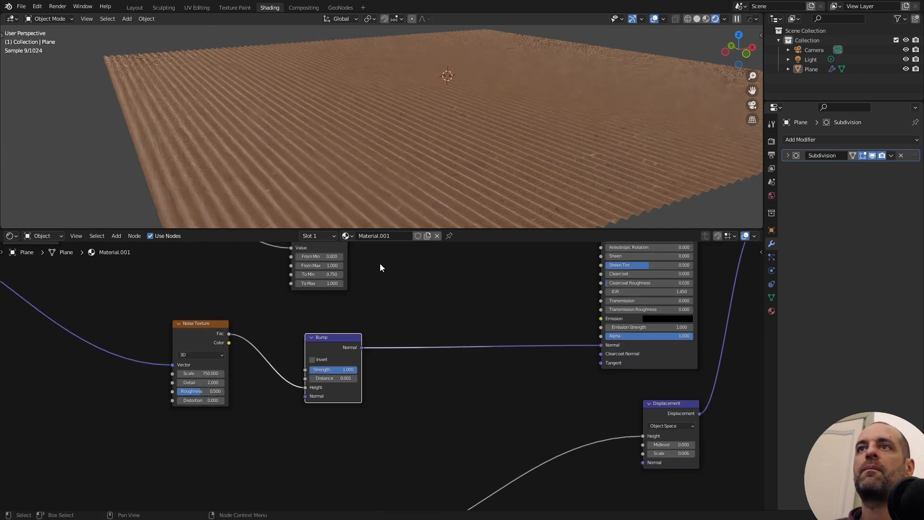
# - Inspect the bumpy ridges up close, and cut the link between the Bump node and the Principled BSDF's Normal
pyautogui.moveTo(403, 155); pyautogui.dragTo(437, 135, button='middle')
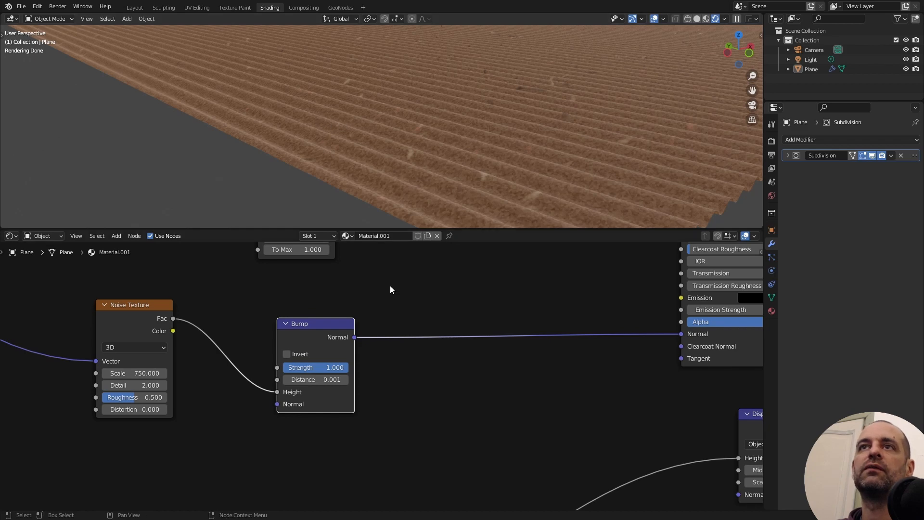
pyautogui.keyDown('ctrl'); pyautogui.moveTo(486, 312); pyautogui.dragTo(479, 355, button='right'); pyautogui.keyUp('ctrl')
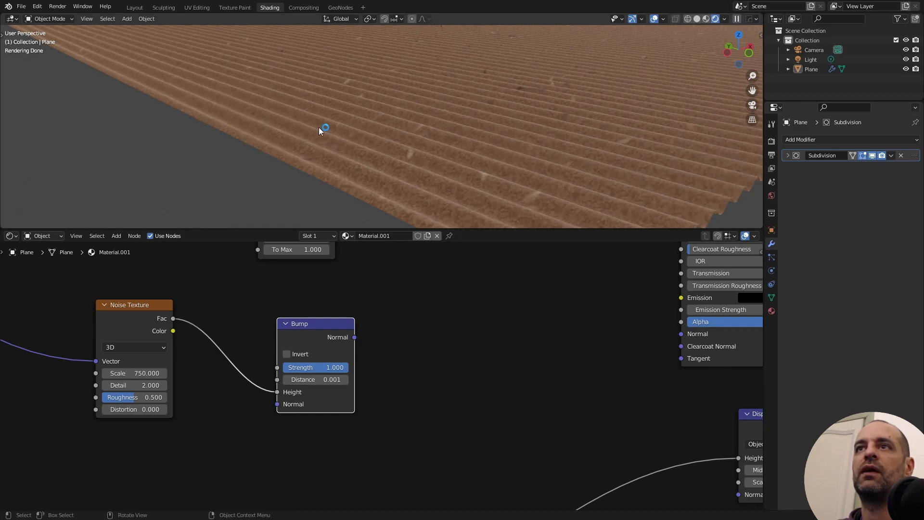